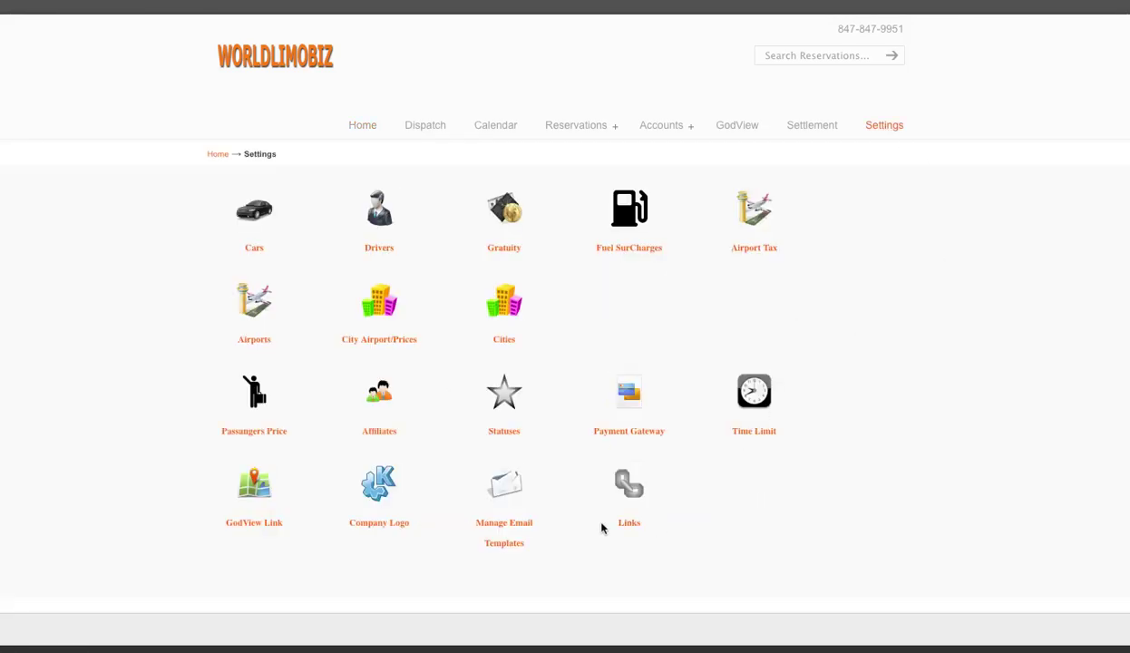
Open the Links page in Settings, which lists the company's public URLs
click(628, 522)
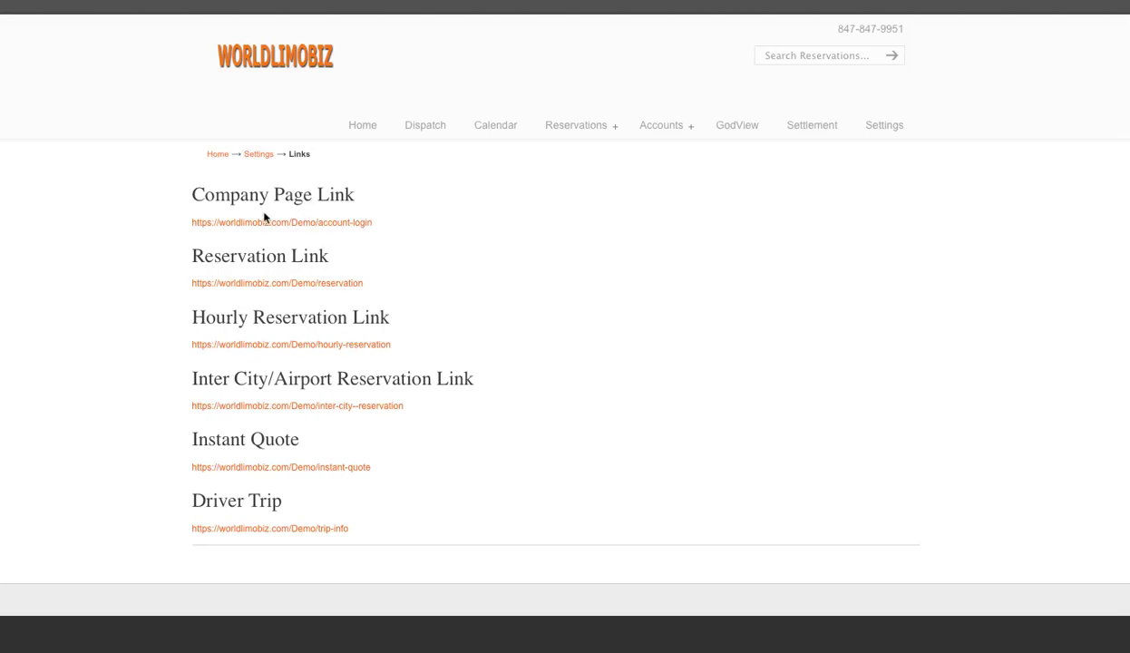
click(269, 289)
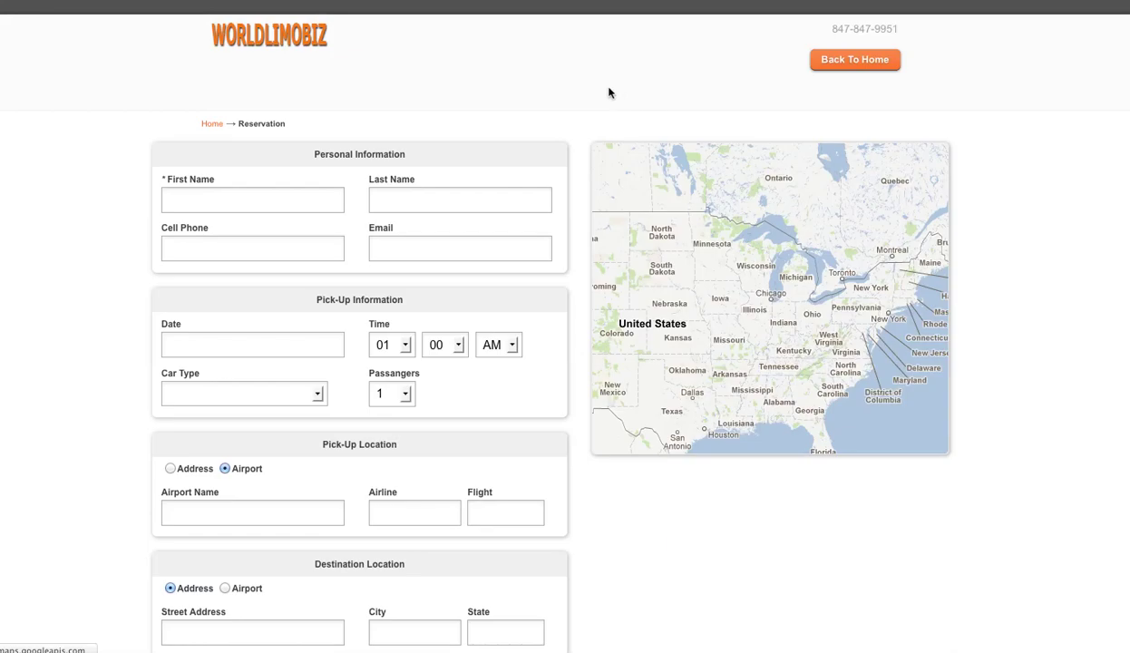
scroll(550, 398, down, 3)
scroll(550, 398, up, 3)
scroll(555, 401, down, 5)
scroll(555, 399, up, 5)
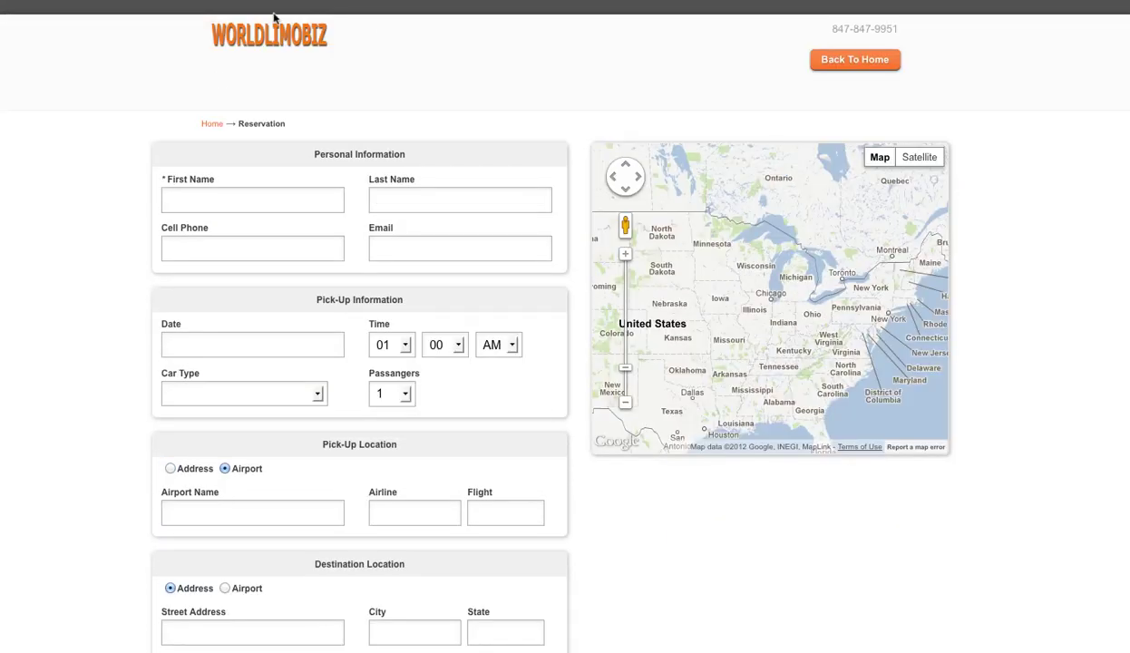
scroll(388, 109, down, 1)
click(208, 152)
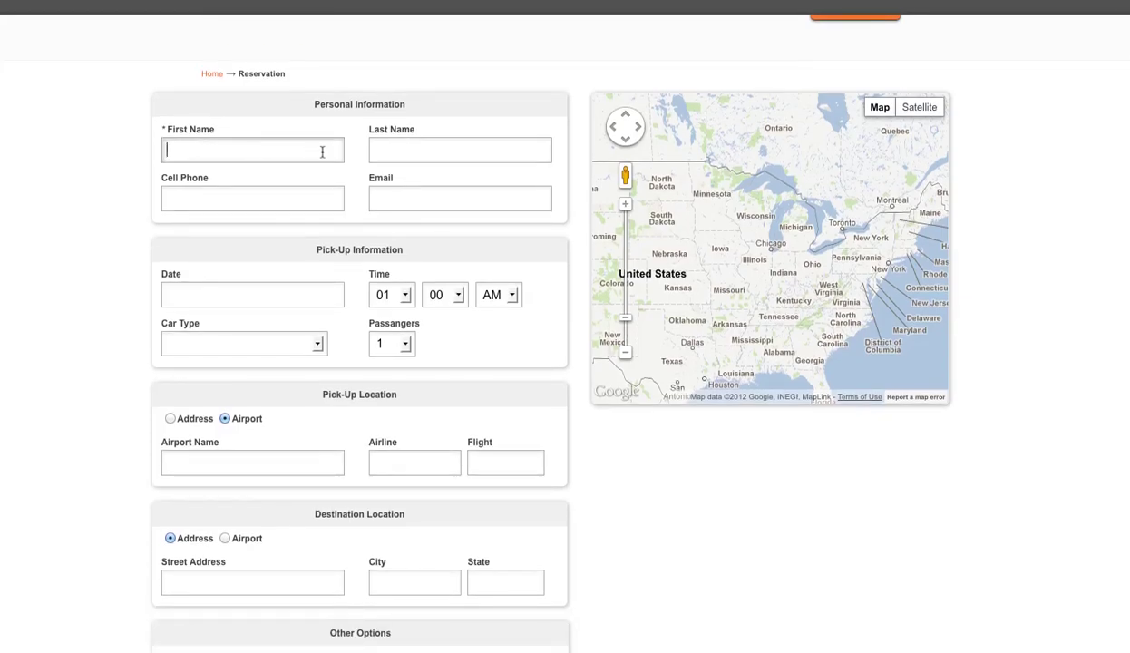
scroll(285, 229, down, 5)
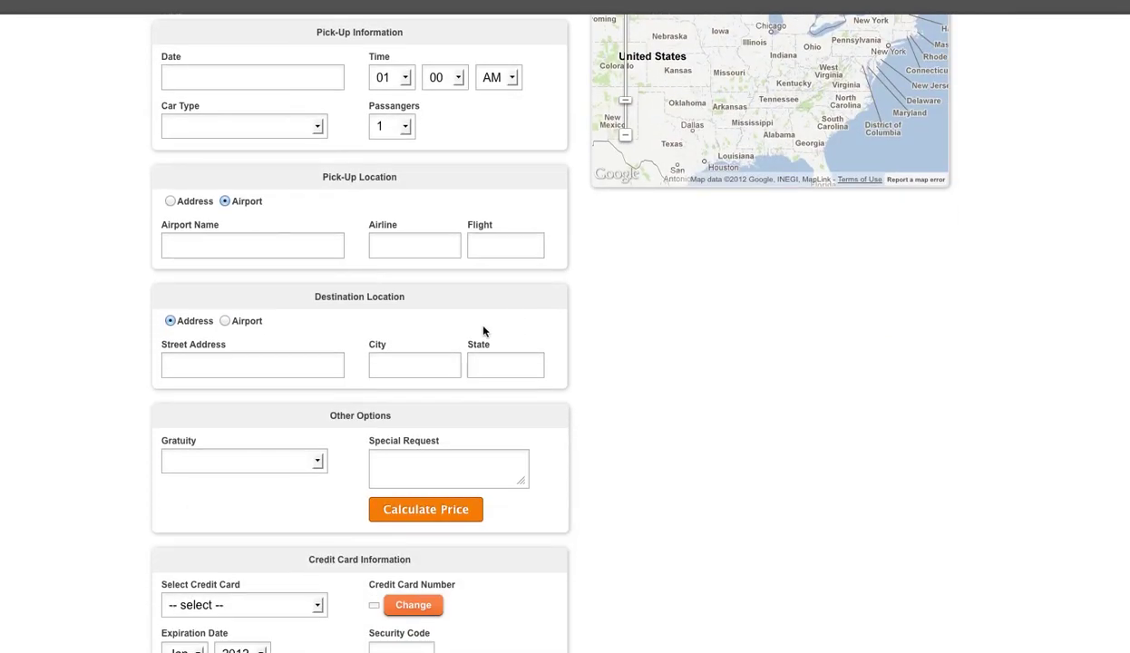
click(411, 423)
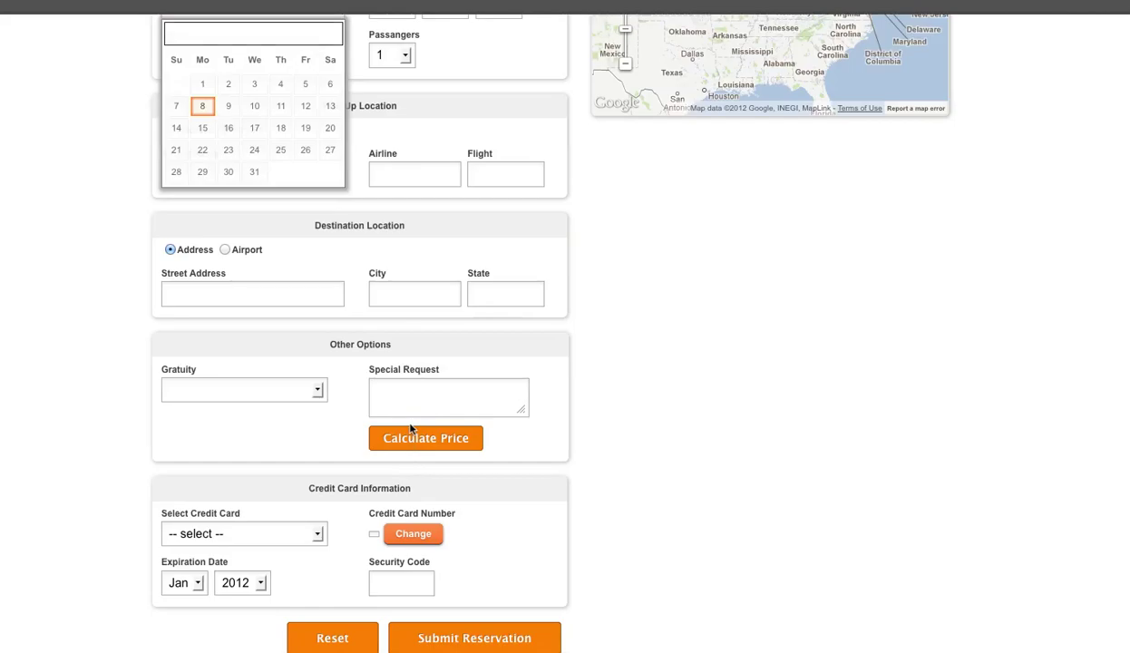
click(55, 305)
scroll(136, 272, up, 4)
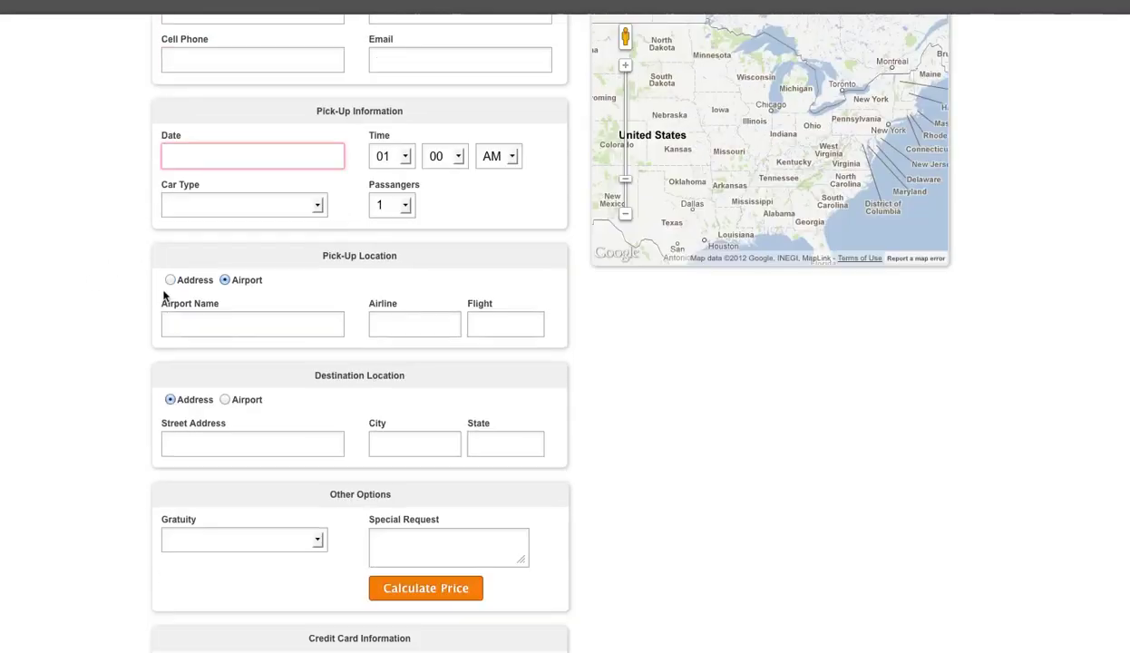
scroll(190, 272, up, 2)
scroll(328, 320, down, 1)
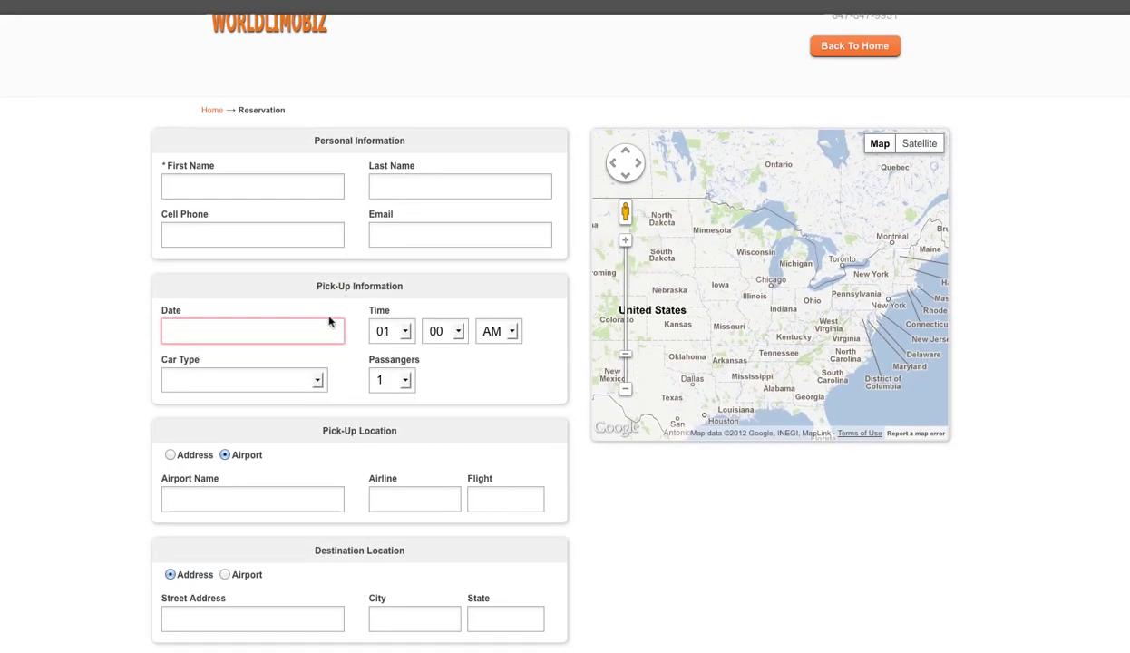
scroll(330, 325, up, 1)
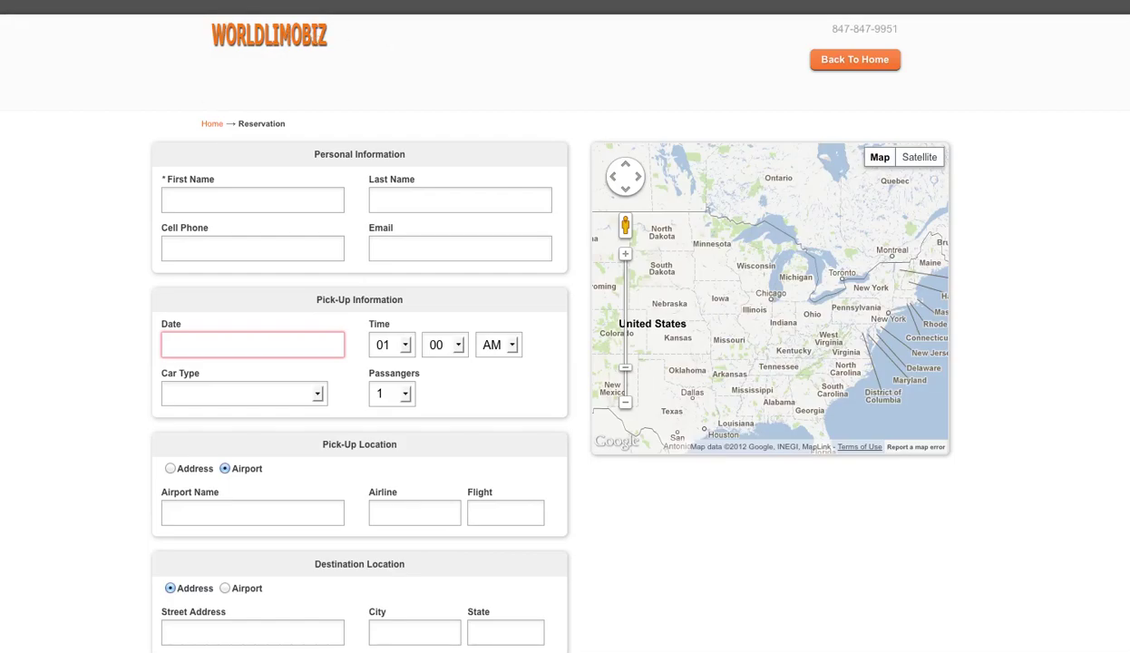
click(385, 3)
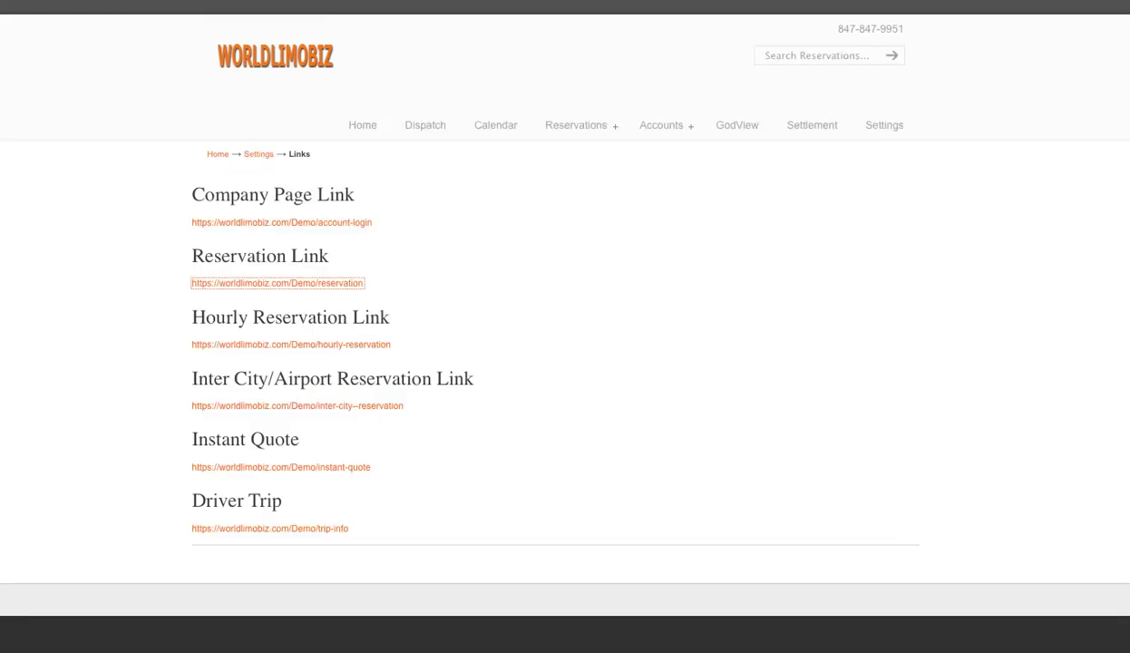
Go to Settings, then Cars, and start a new car entry with Add A Car
click(886, 132)
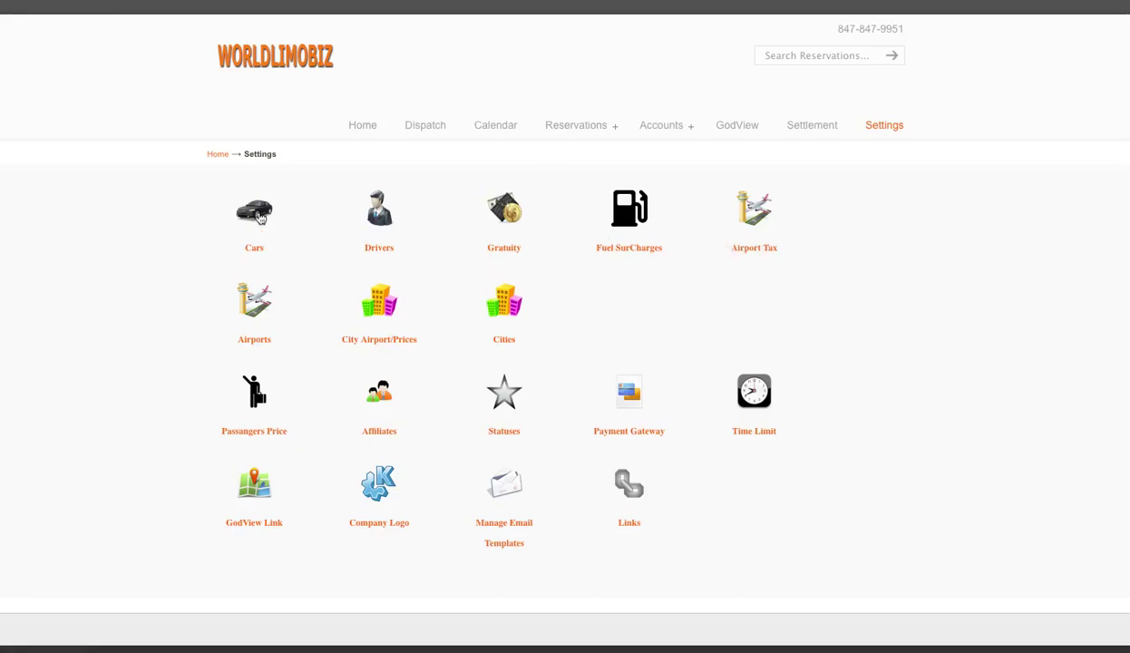
click(254, 212)
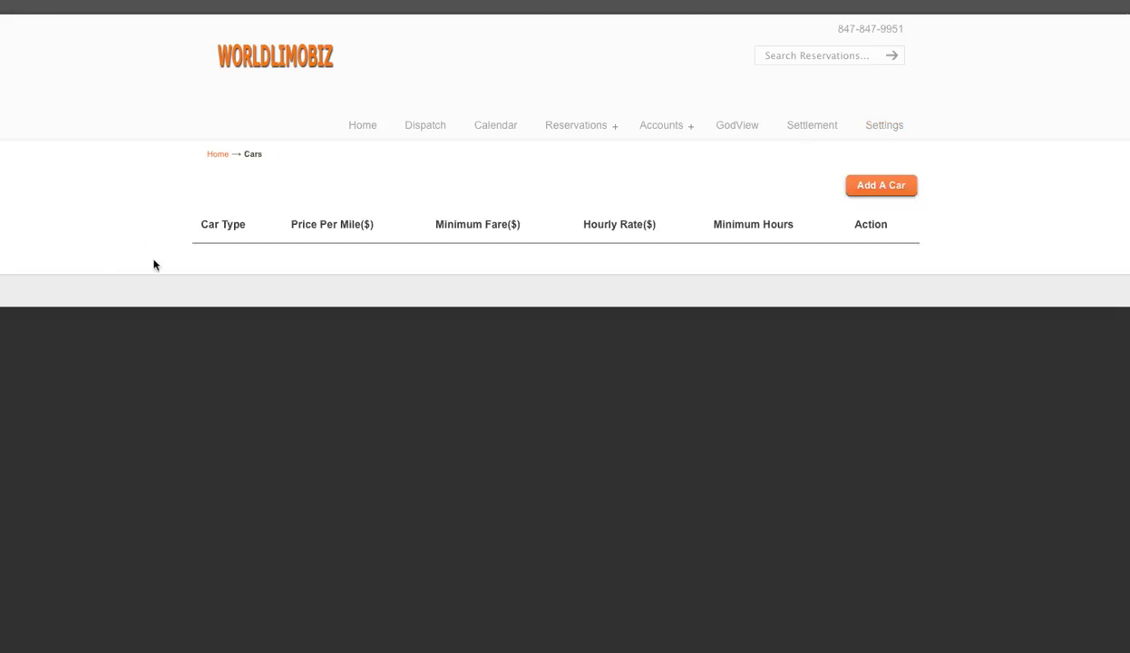
click(886, 188)
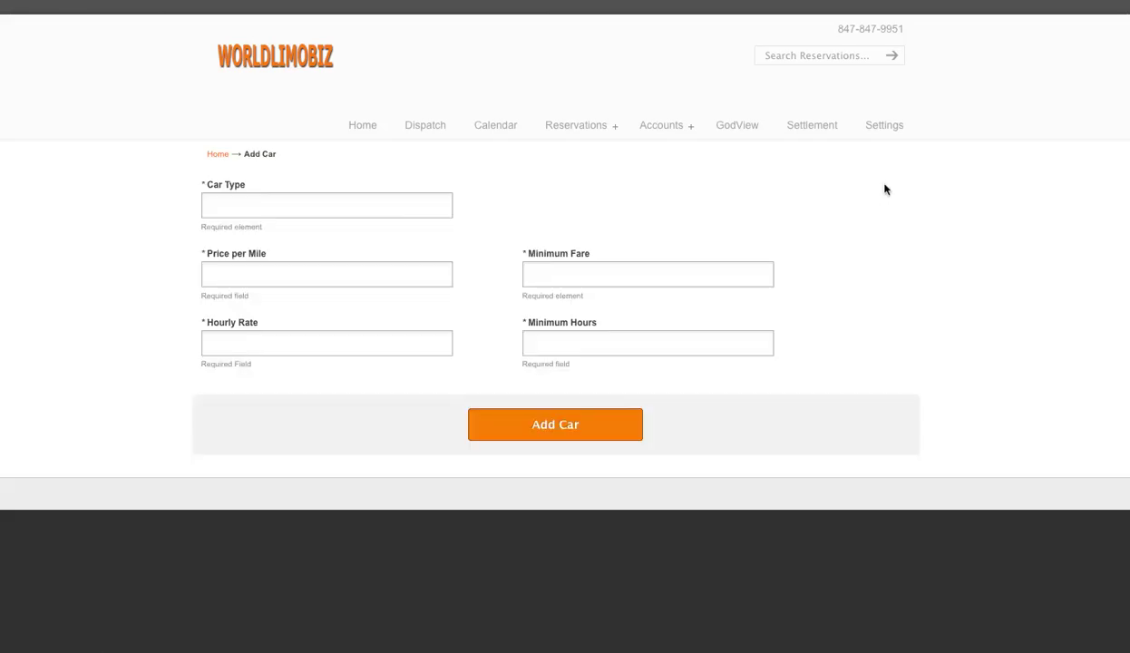
Enter Sedan as the car type and 2 as the price per mile
click(231, 206)
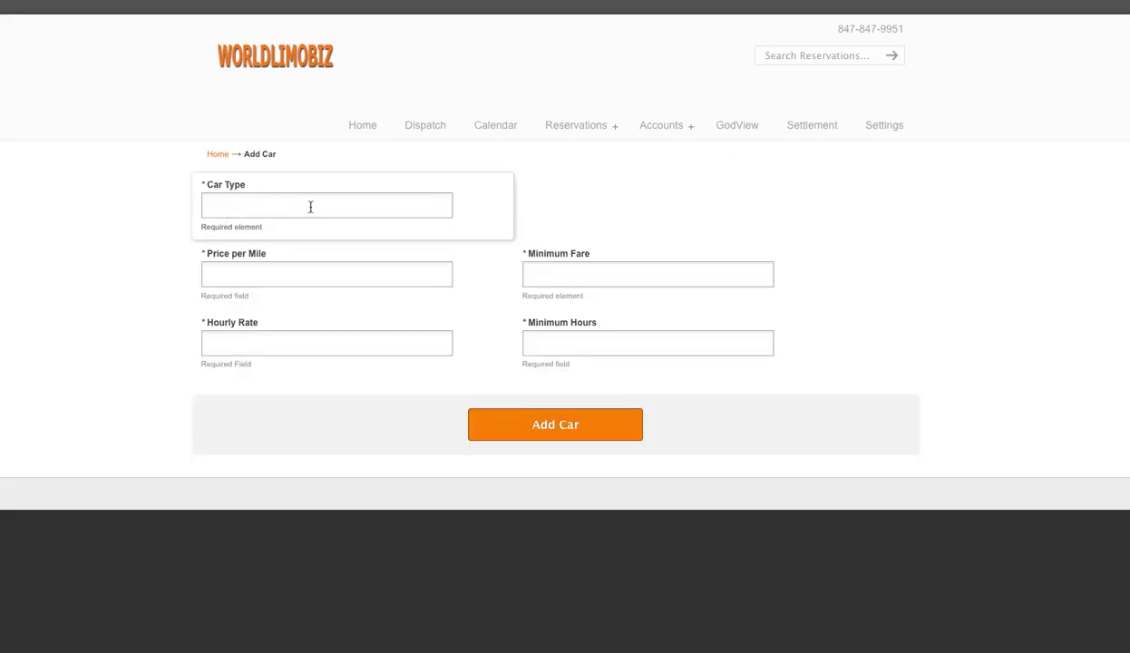
text(Sedan)
key(Tab)
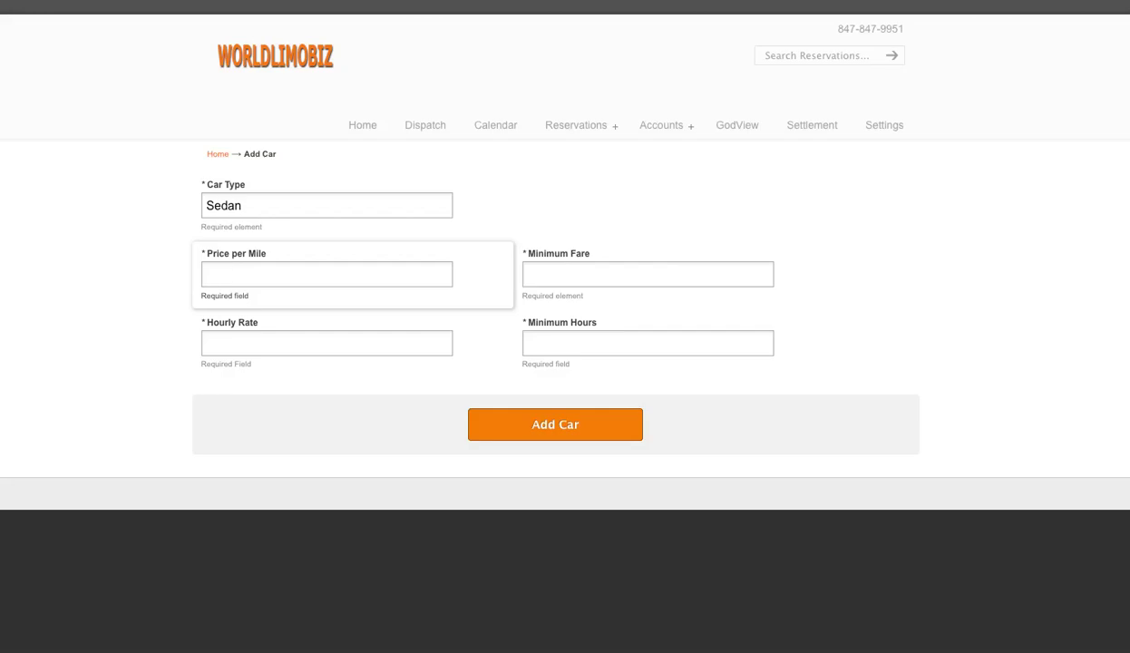
click(555, 268)
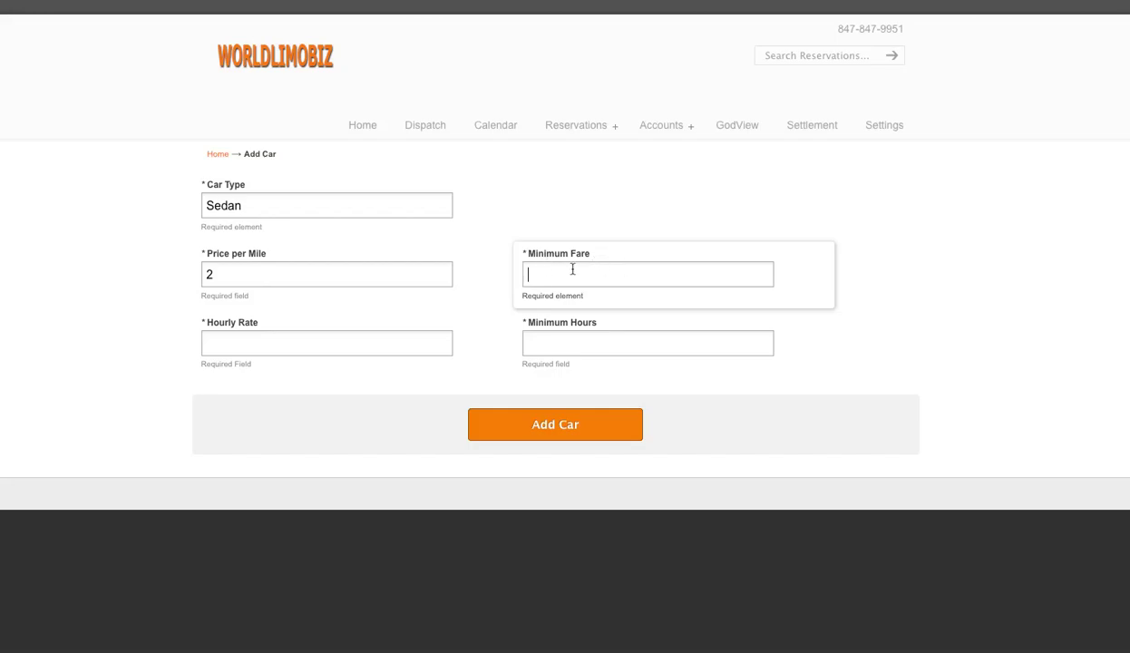
Enter minimum fare 50, hourly rate 50 and minimum hours 3, then add the Sedan car
click(545, 272)
text(50)
click(491, 289)
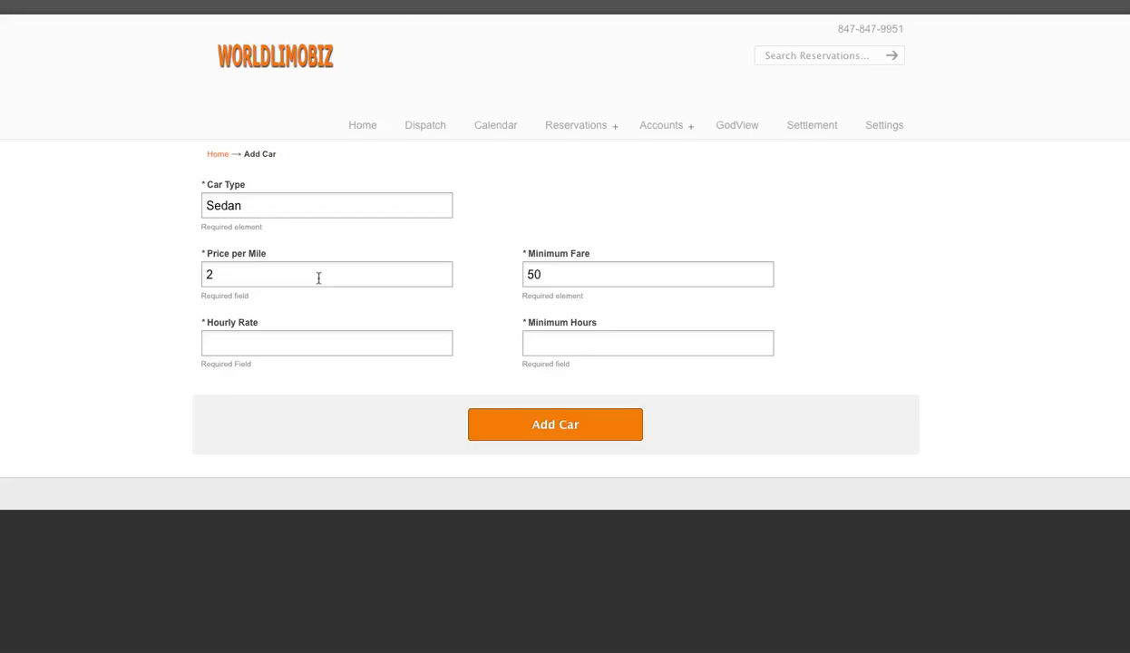
click(255, 342)
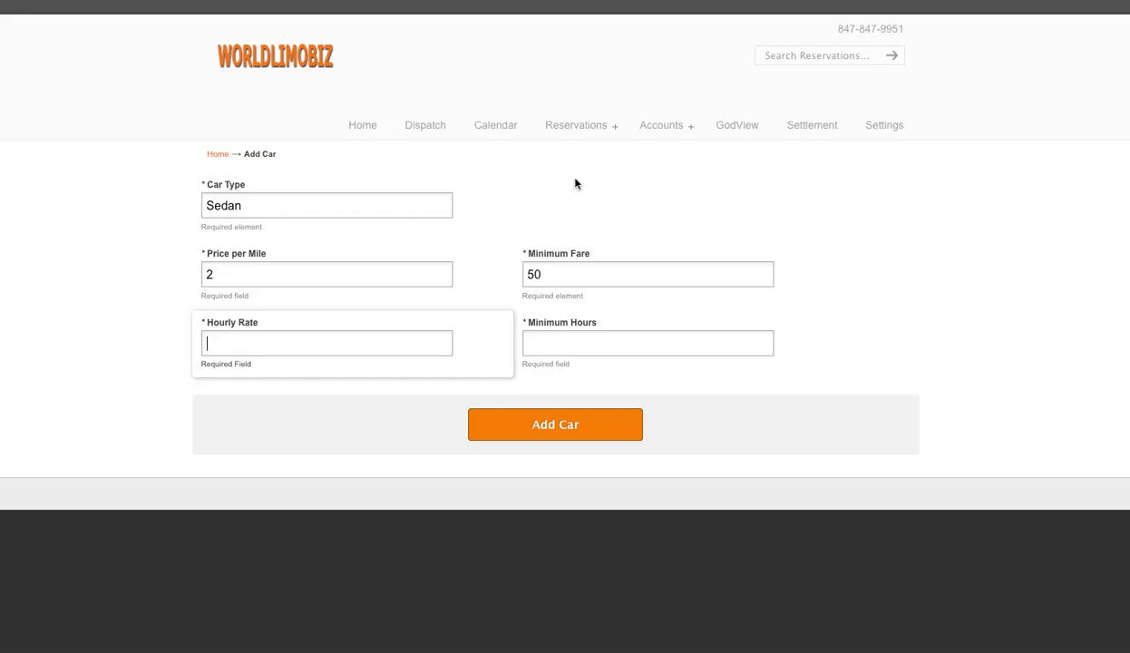
text(50)
click(592, 347)
text(3)
click(547, 431)
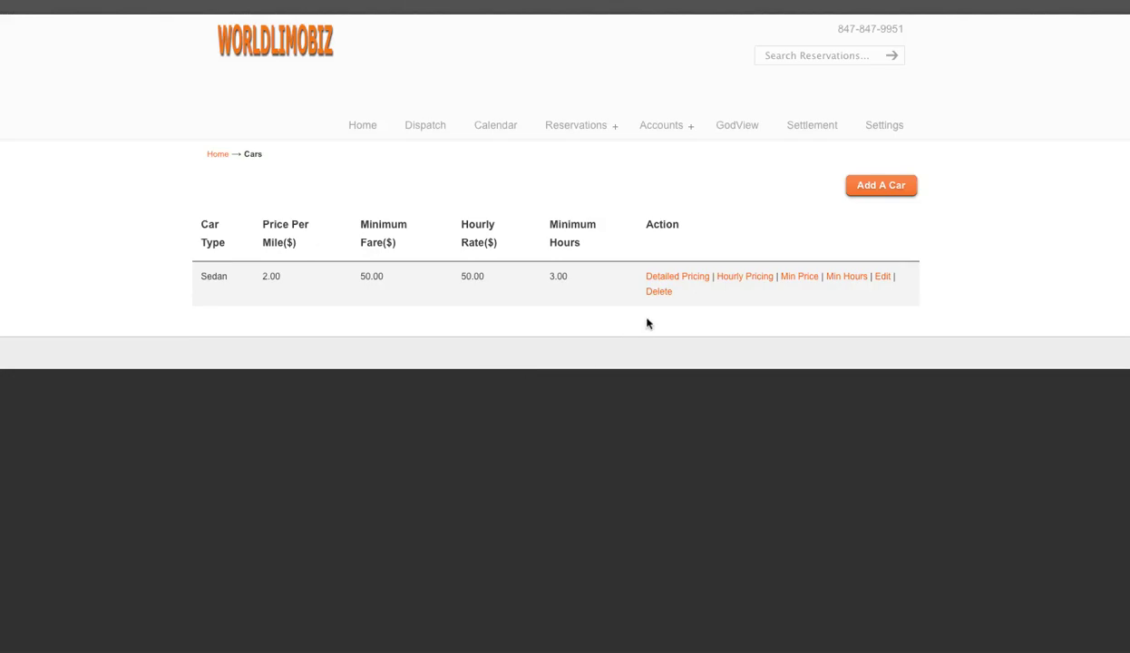
click(687, 282)
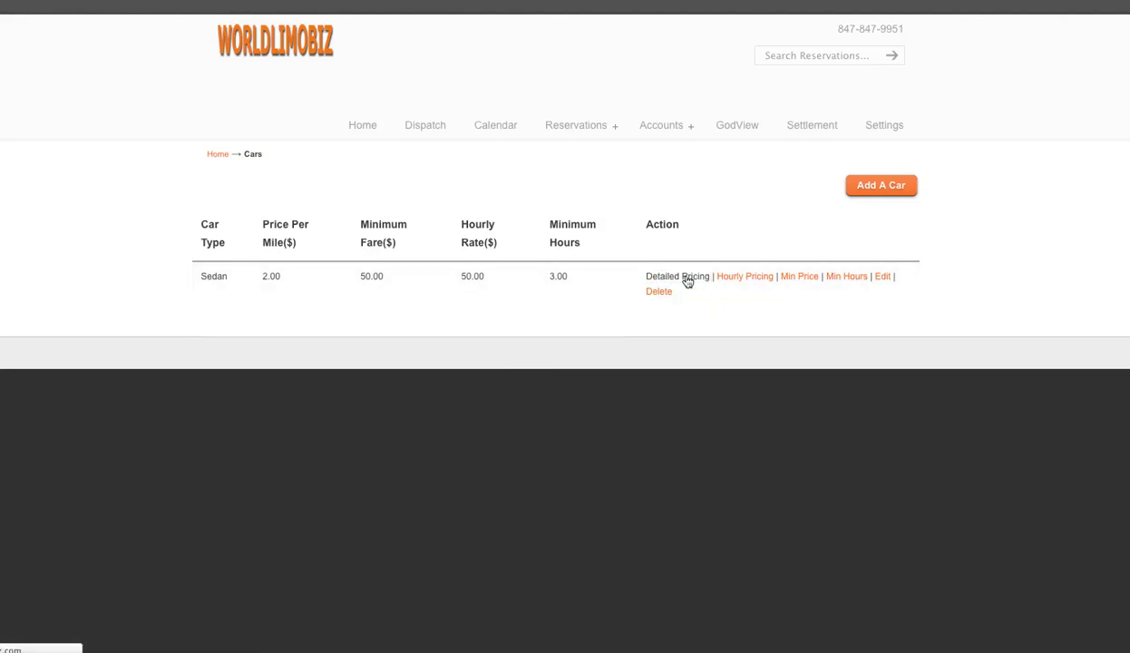
scroll(255, 393, down, 3)
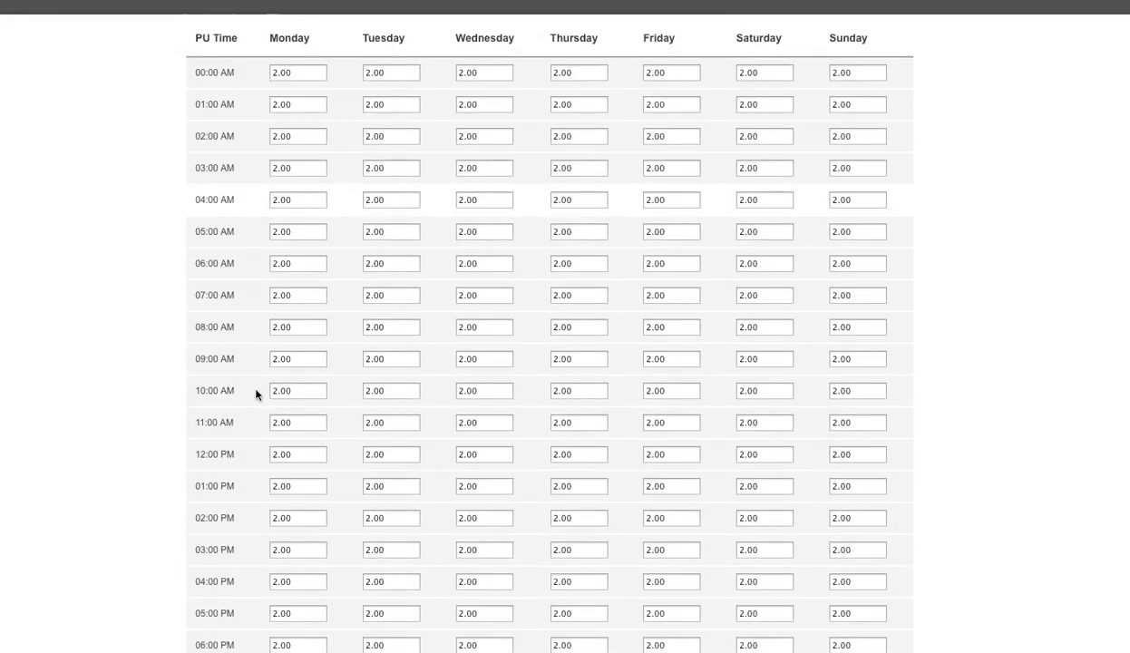
scroll(590, 313, down, 1)
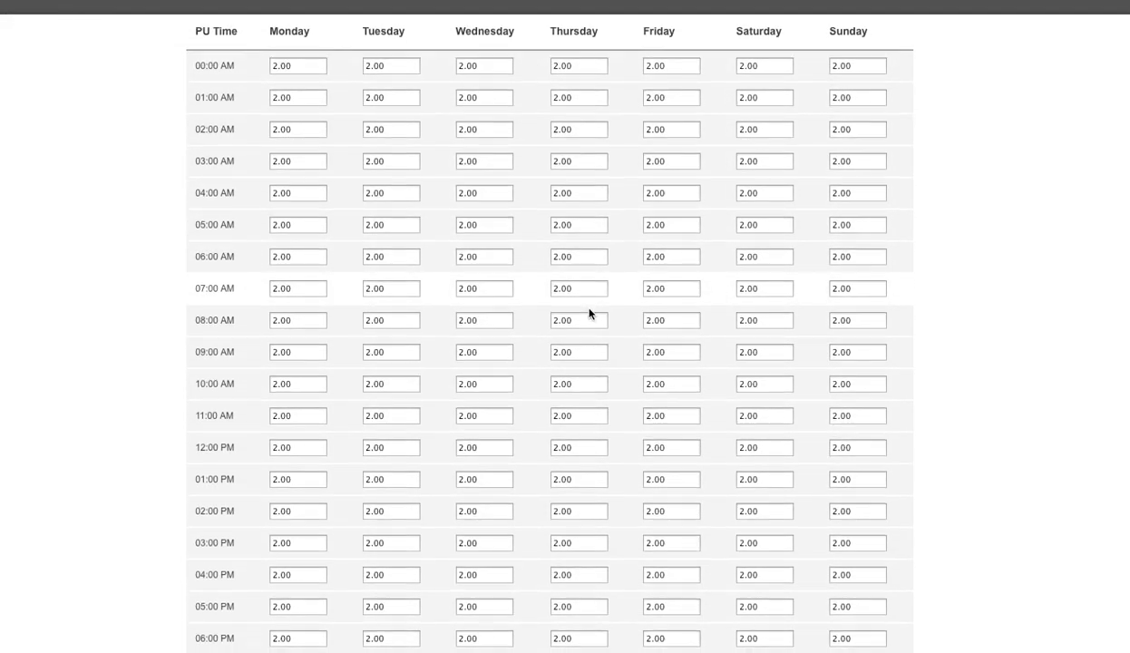
scroll(343, 318, down, 3)
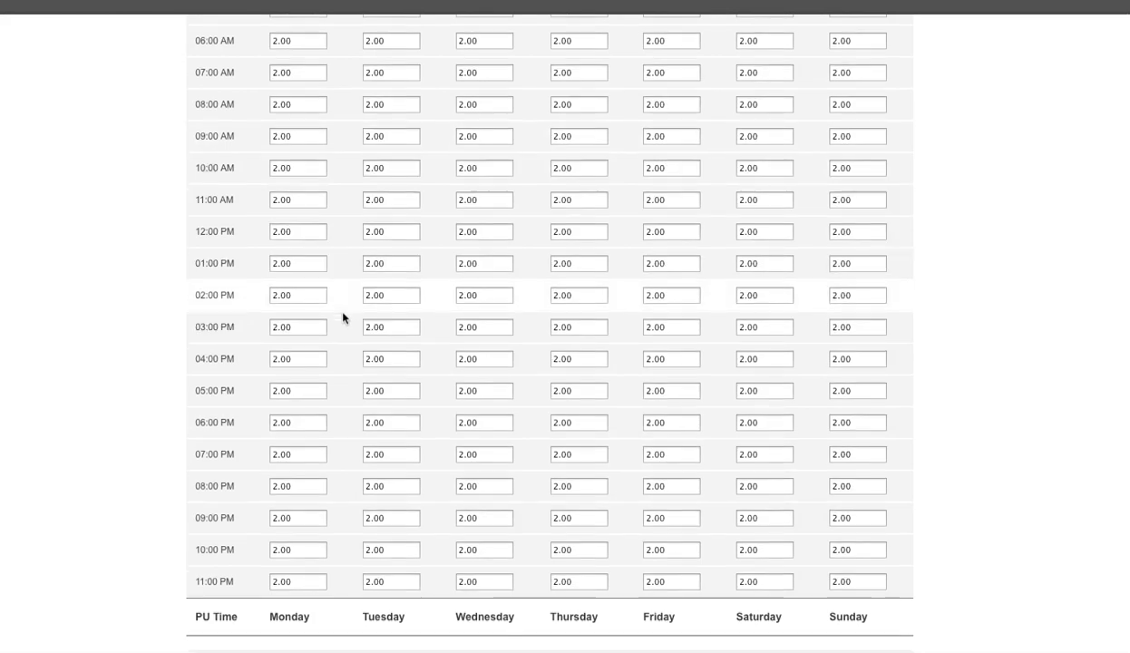
scroll(328, 439, up, 4)
scroll(338, 433, down, 3)
scroll(340, 435, up, 3)
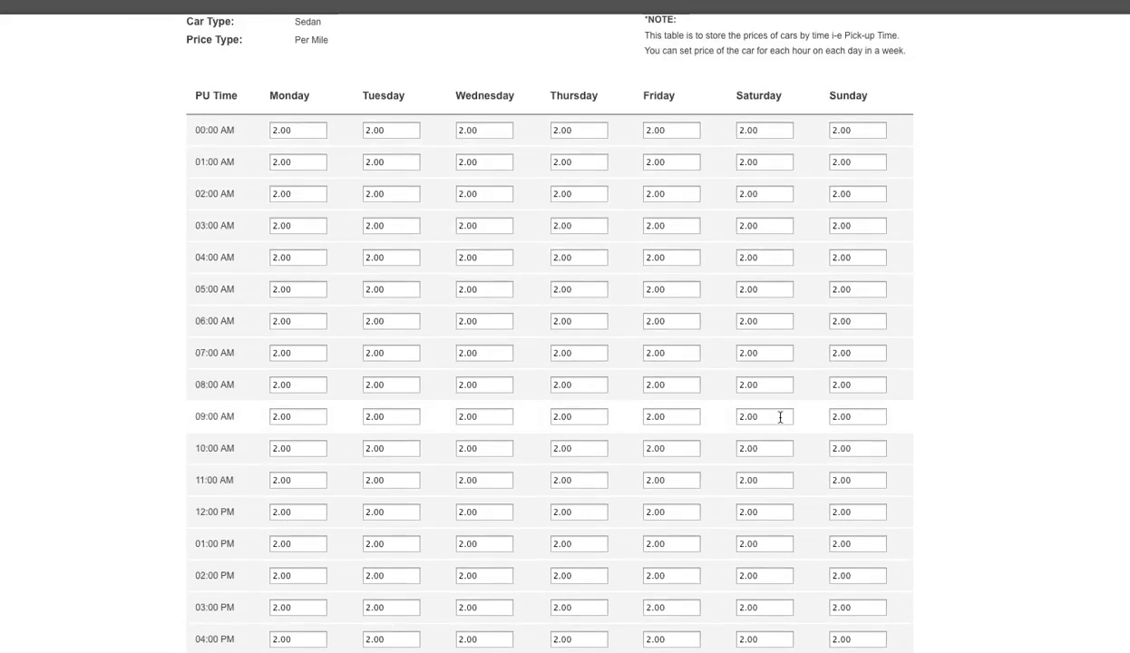
scroll(780, 417, down, 5)
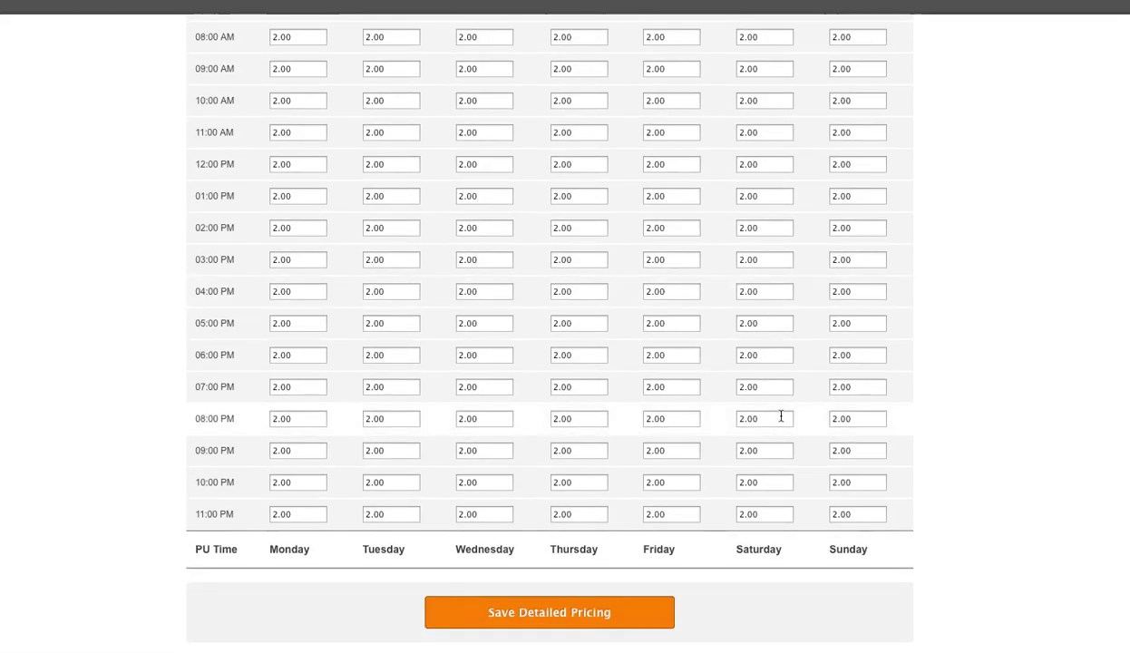
drag(764, 389, 724, 384)
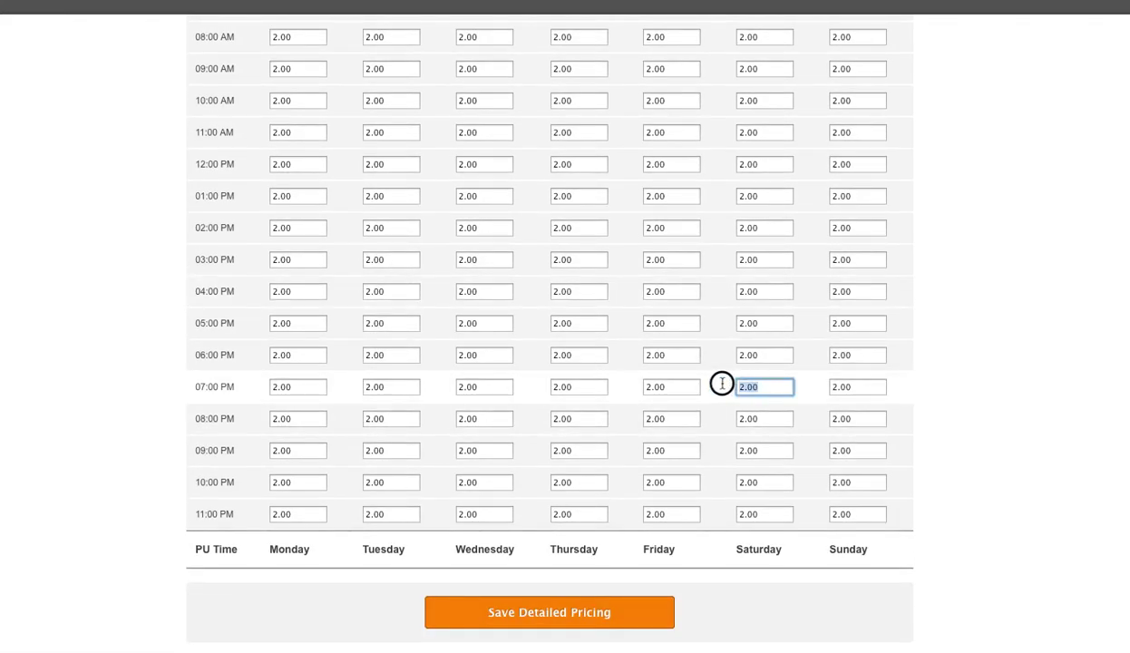
click(814, 391)
key(Home)
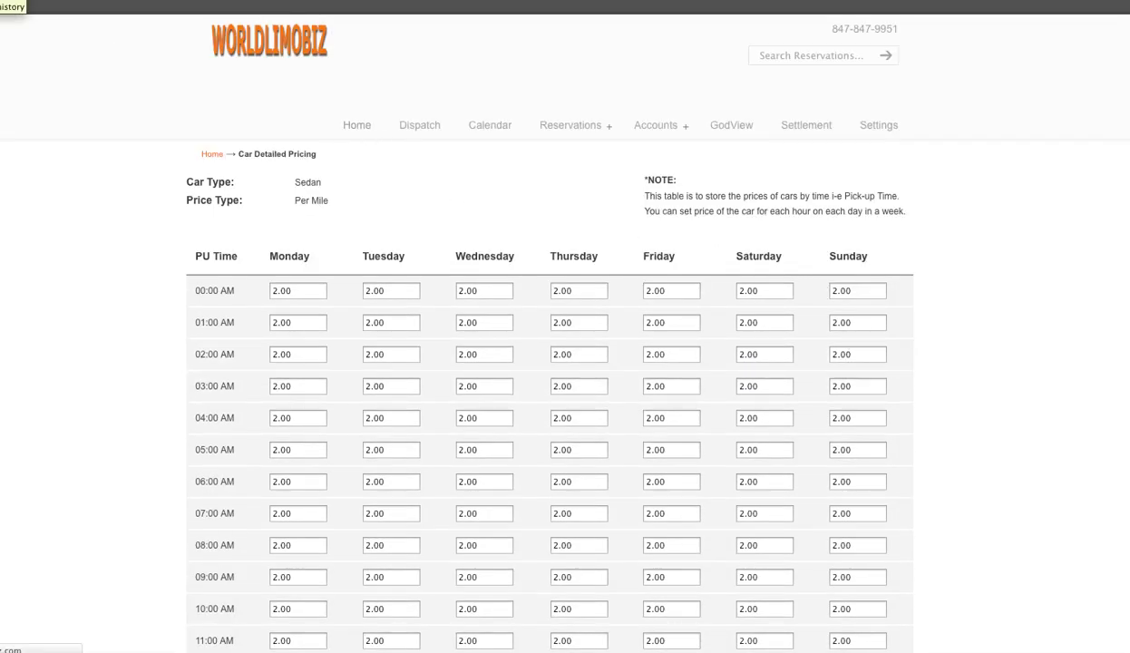
key(BackSpace)
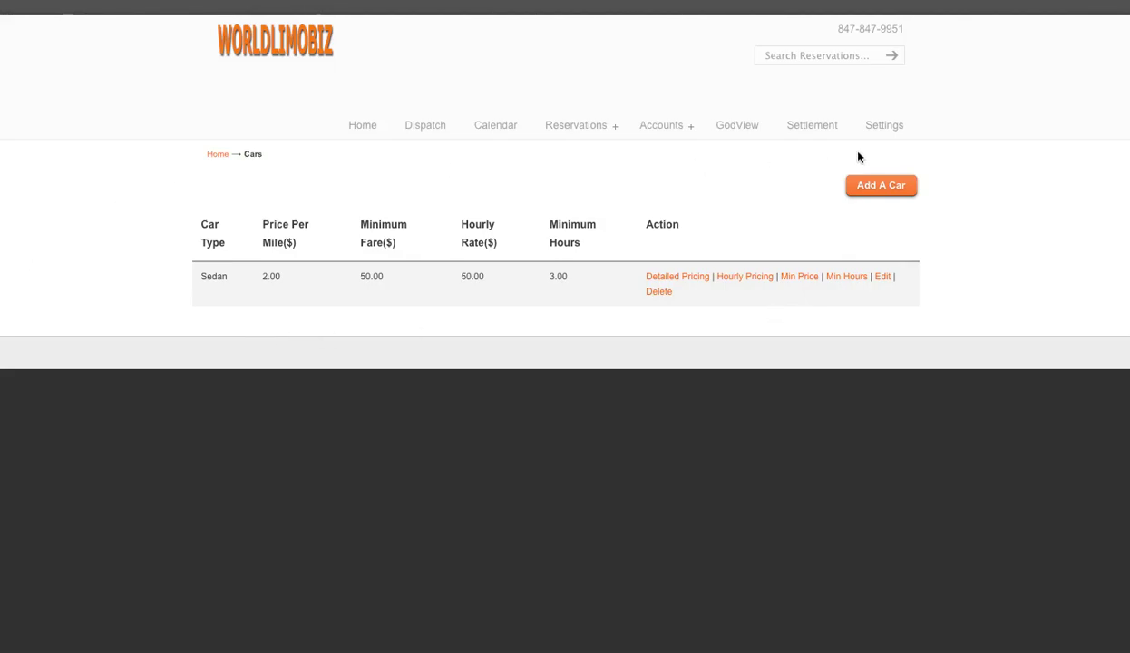
From Settings, open Drivers and start a new driver entry
click(885, 129)
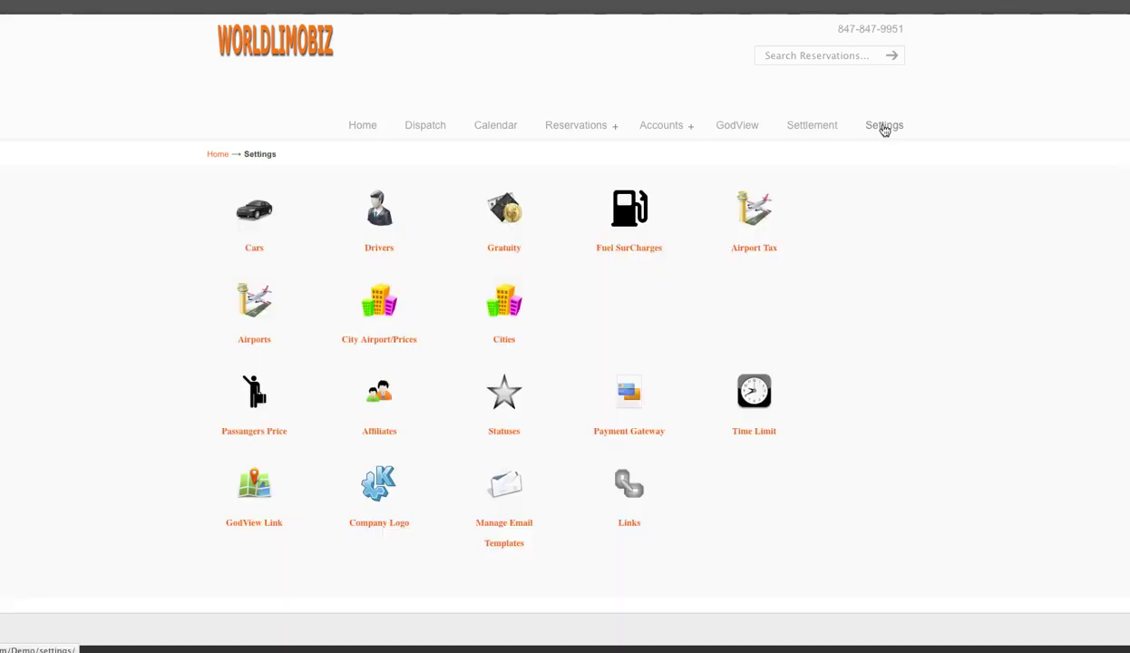
click(384, 222)
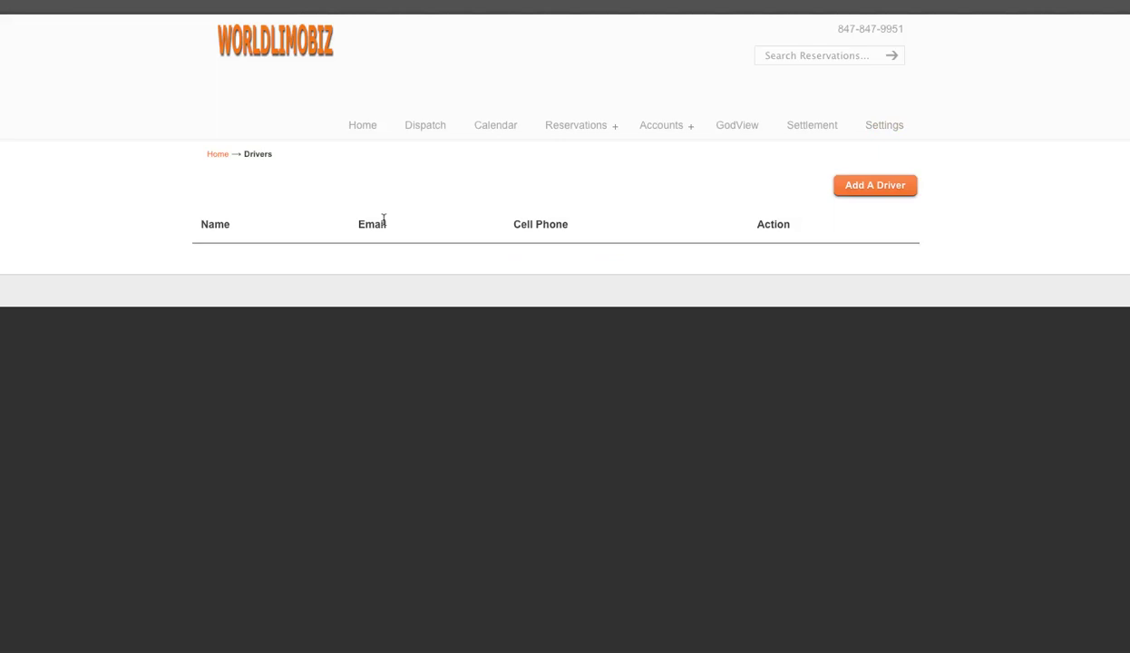
click(858, 185)
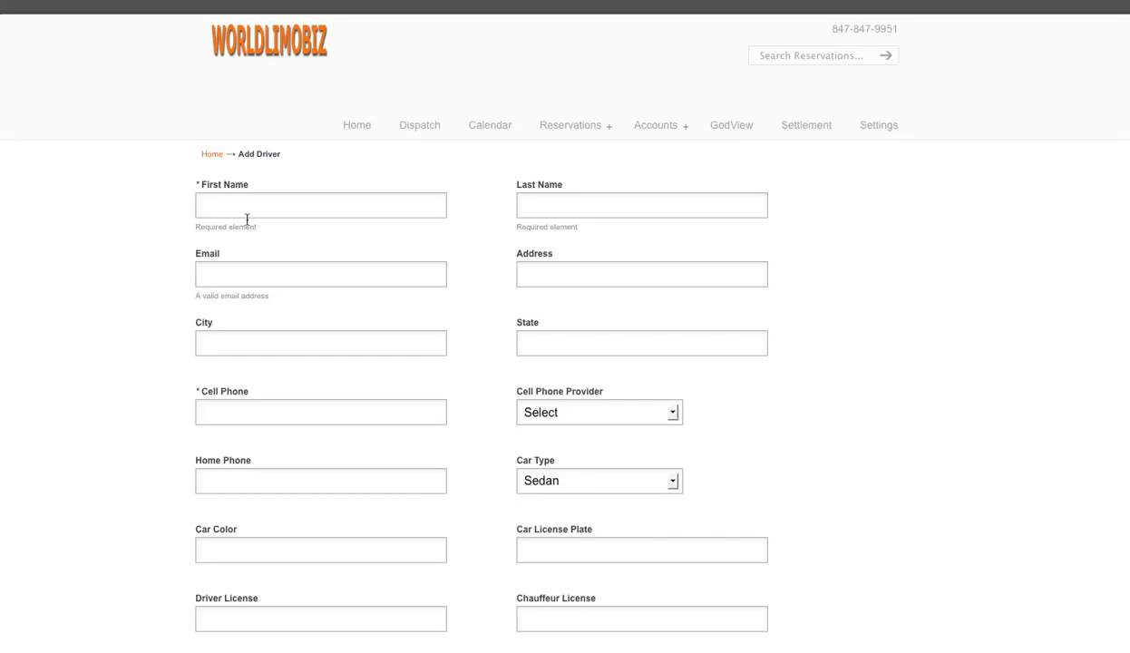
Enter the driver's first and last name and e-mail address
click(296, 210)
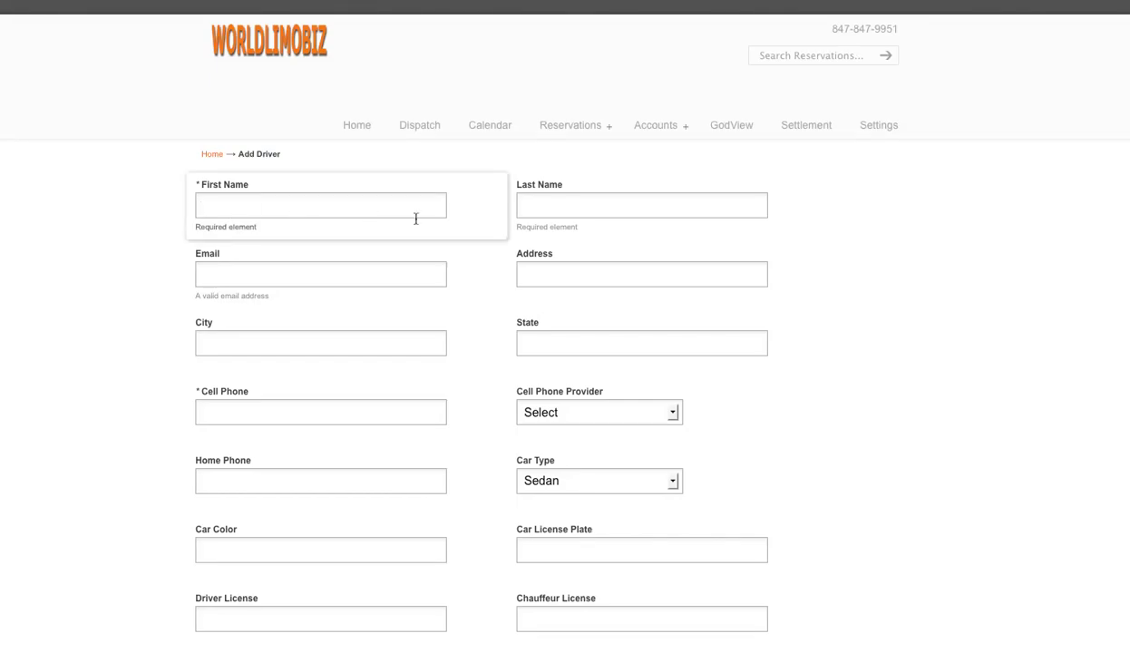
scroll(412, 245, down, 2)
scroll(418, 250, up, 2)
scroll(474, 261, down, 1)
scroll(475, 261, up, 1)
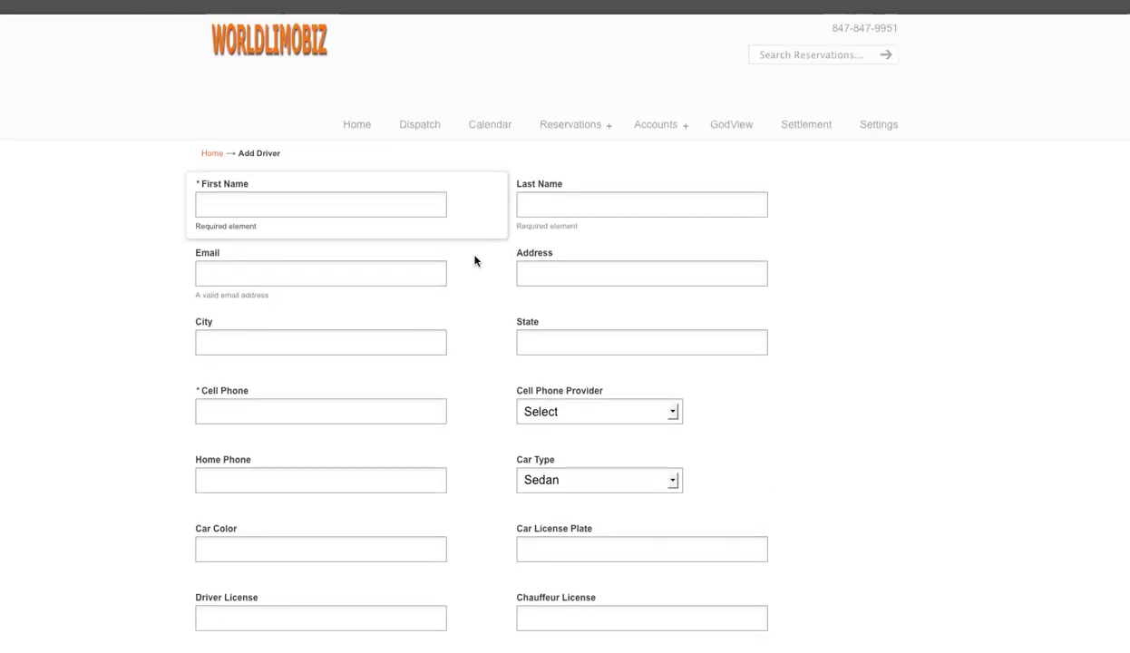
click(641, 204)
text(Smith)
key(Tab)
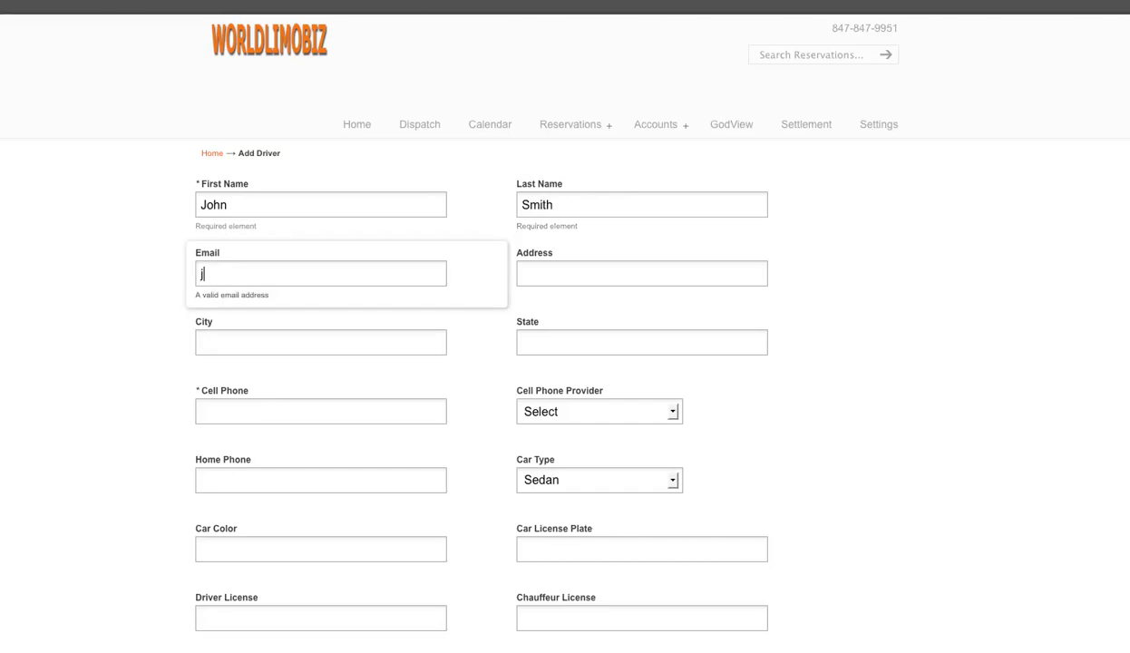
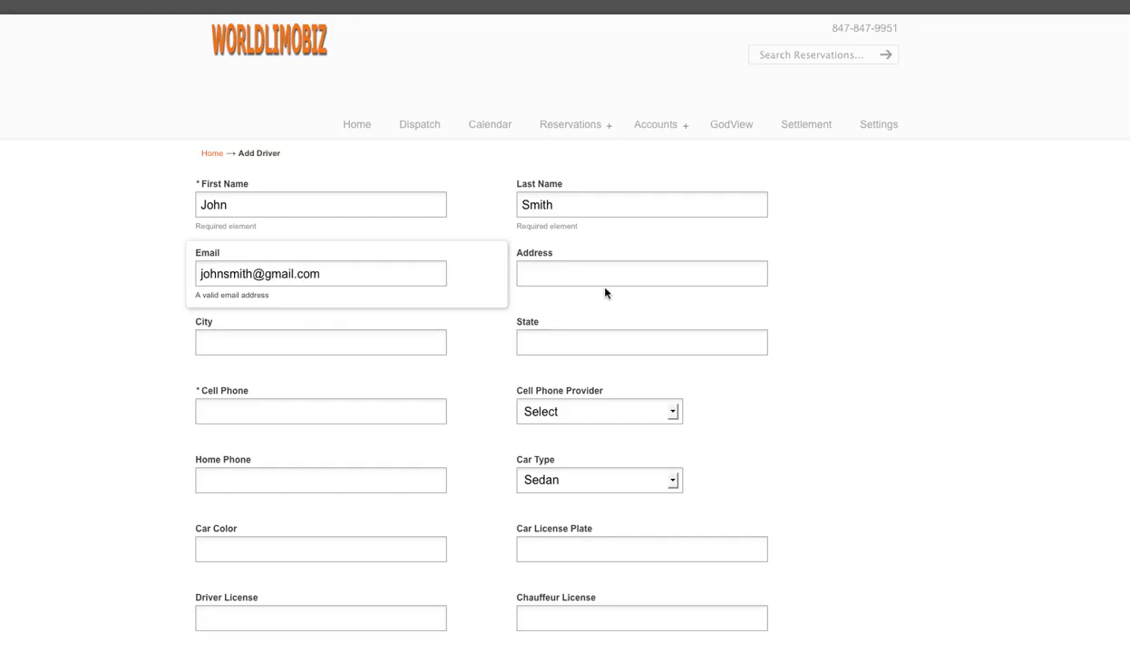
Enter the driver's cell phone number and choose AT&T as the phone provider
scroll(386, 327, down, 1)
click(250, 369)
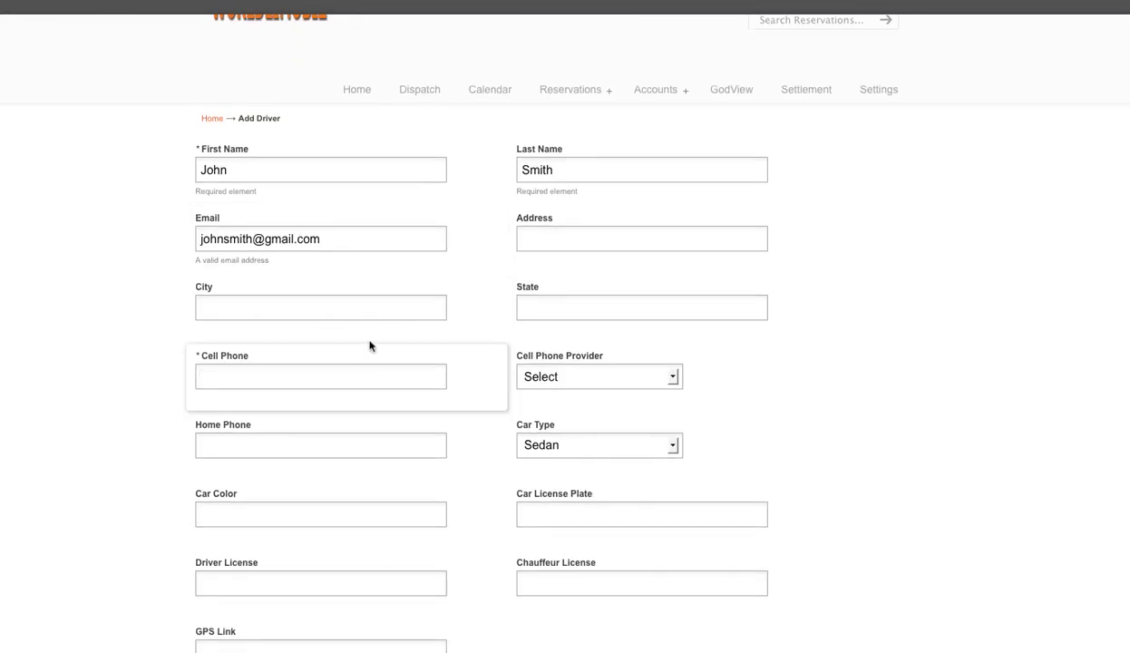
click(672, 384)
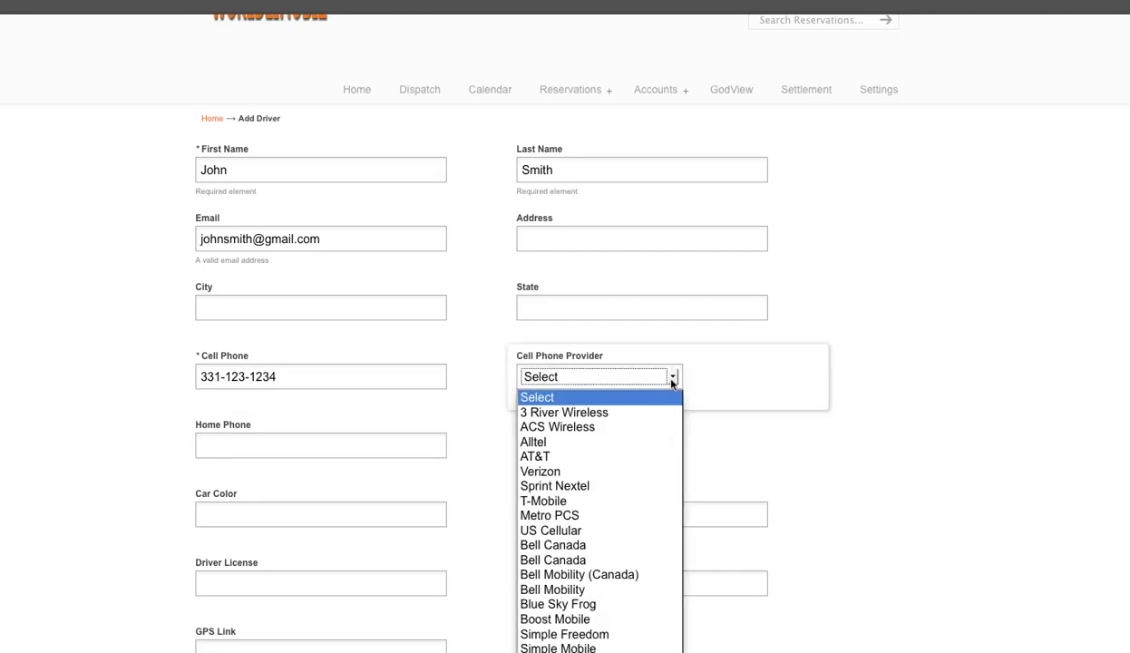
scroll(950, 362, down, 2)
click(674, 265)
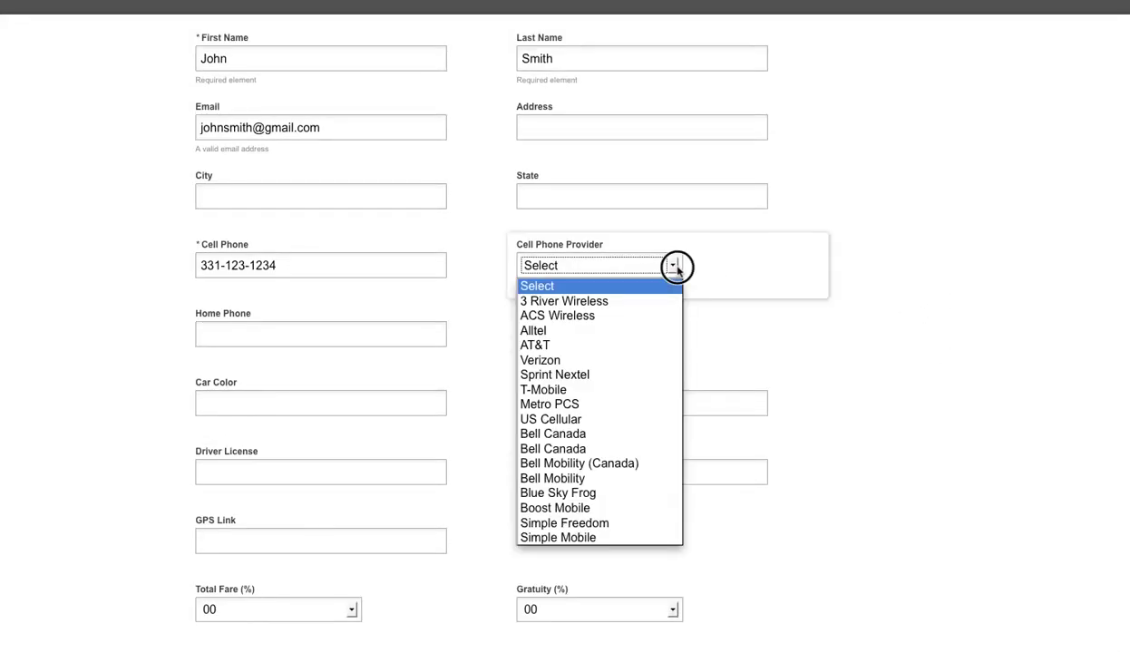
click(550, 345)
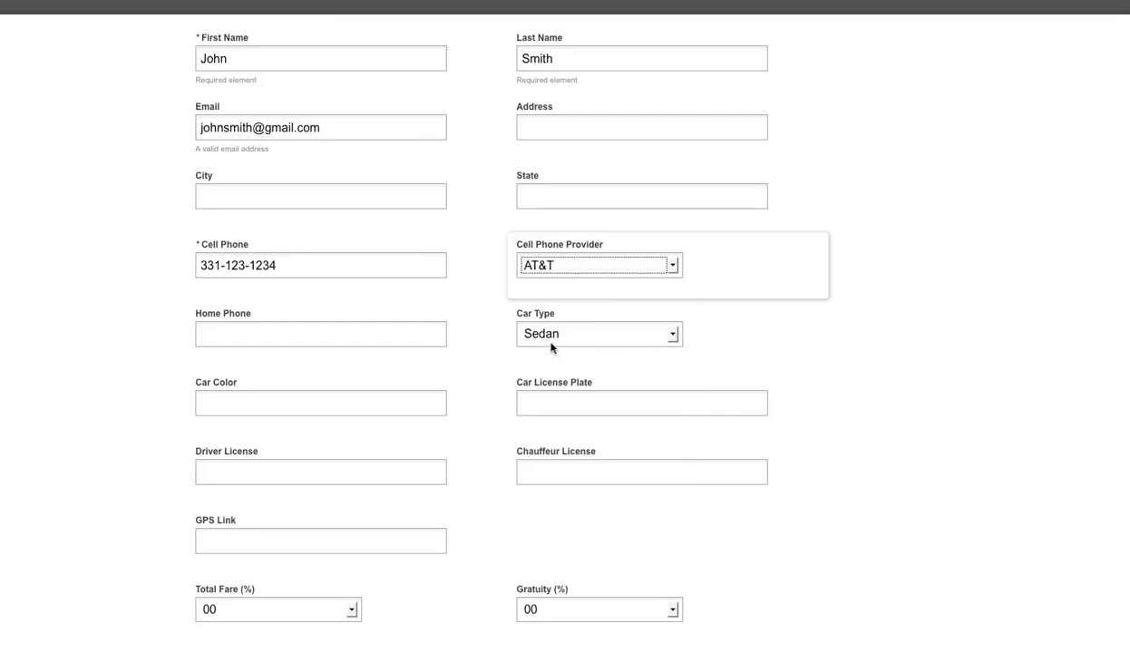
Fill in the car colour (Black) and the car's licence plate number
scroll(898, 322, down, 1)
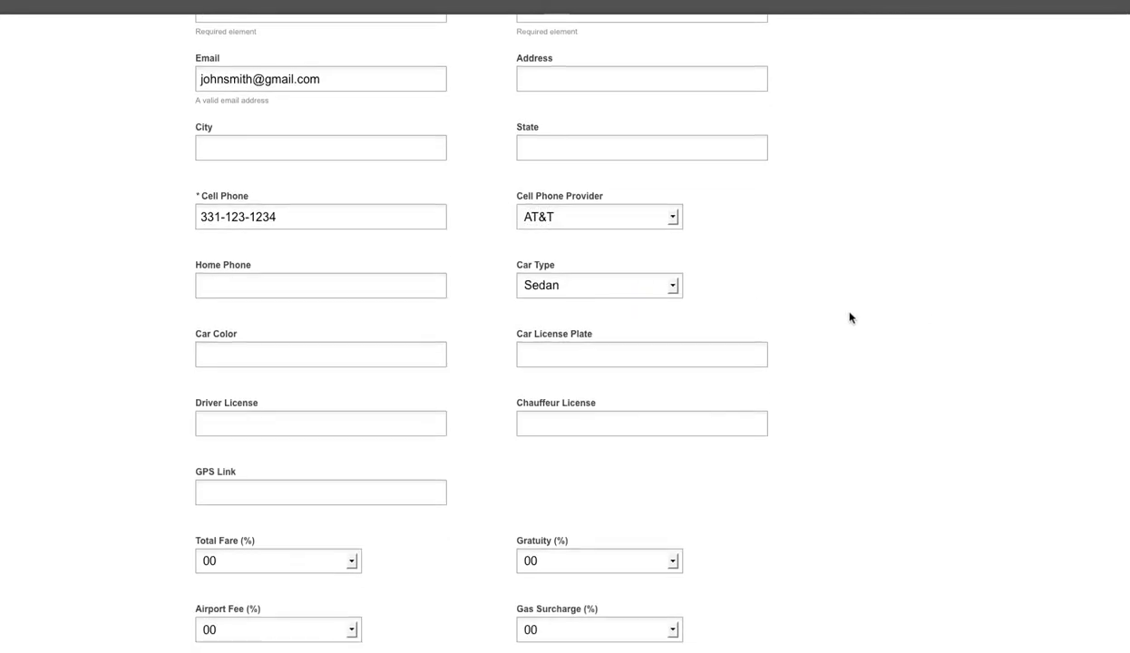
click(223, 355)
text(Car)
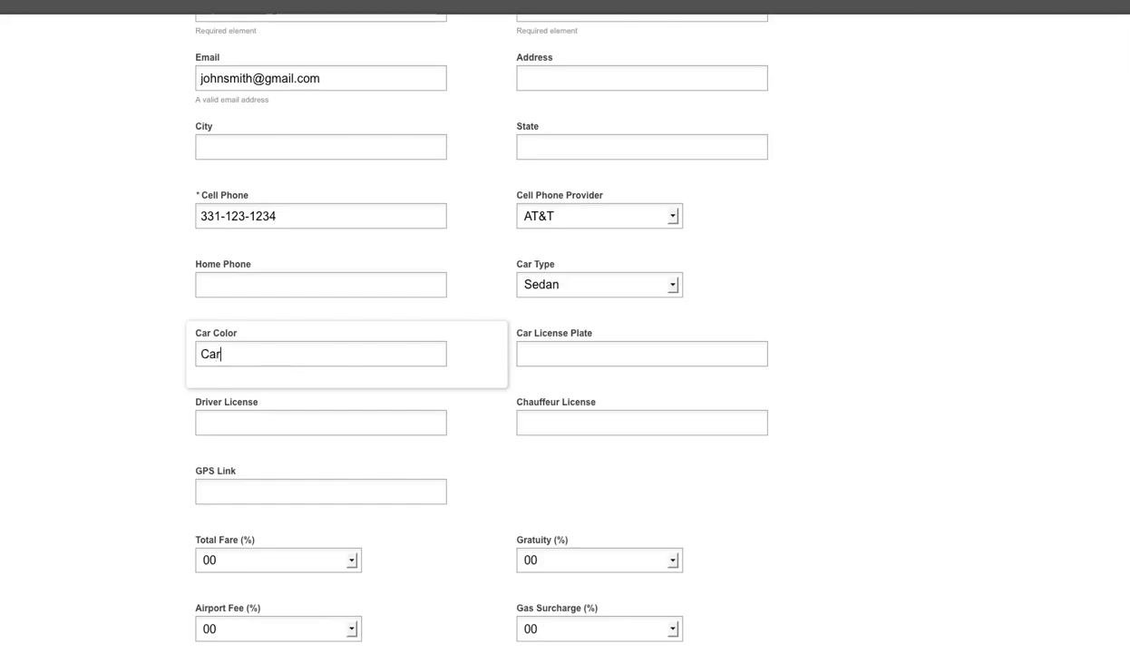
key(BackSpace)
key(BackSpace)
key(BackSpace)
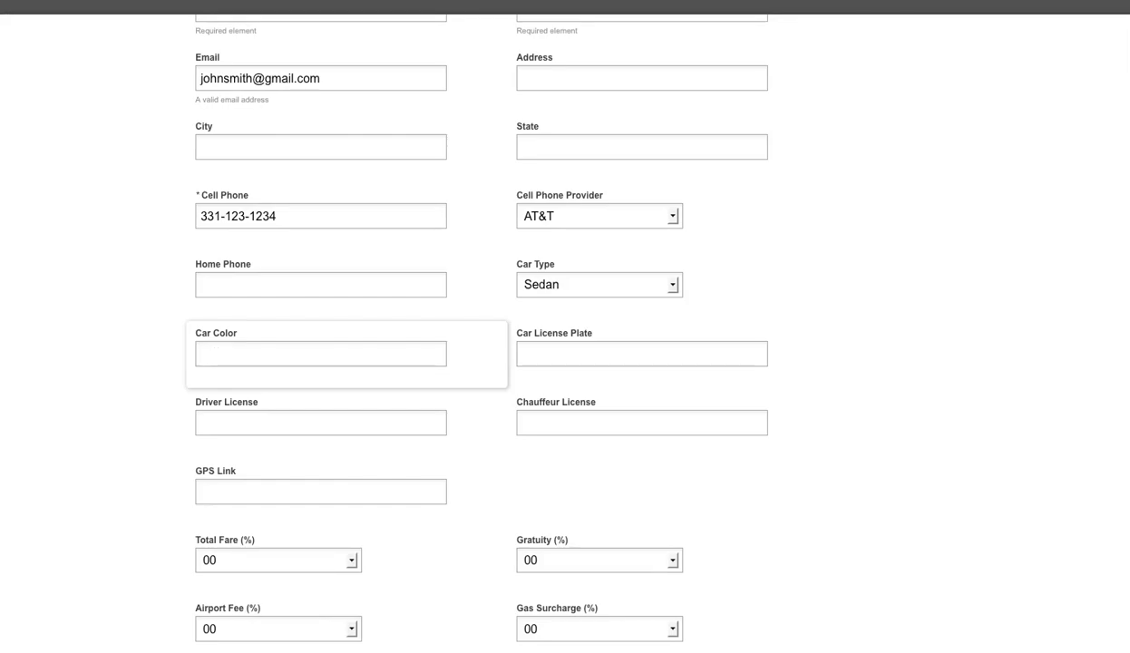
click(558, 360)
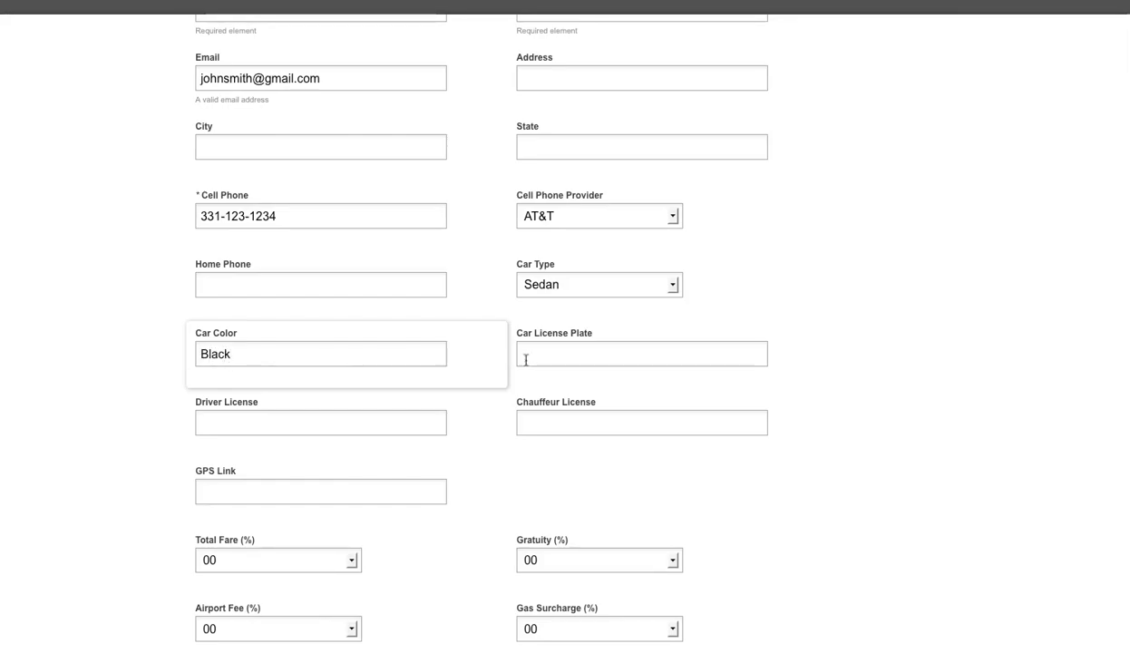
text(44354)
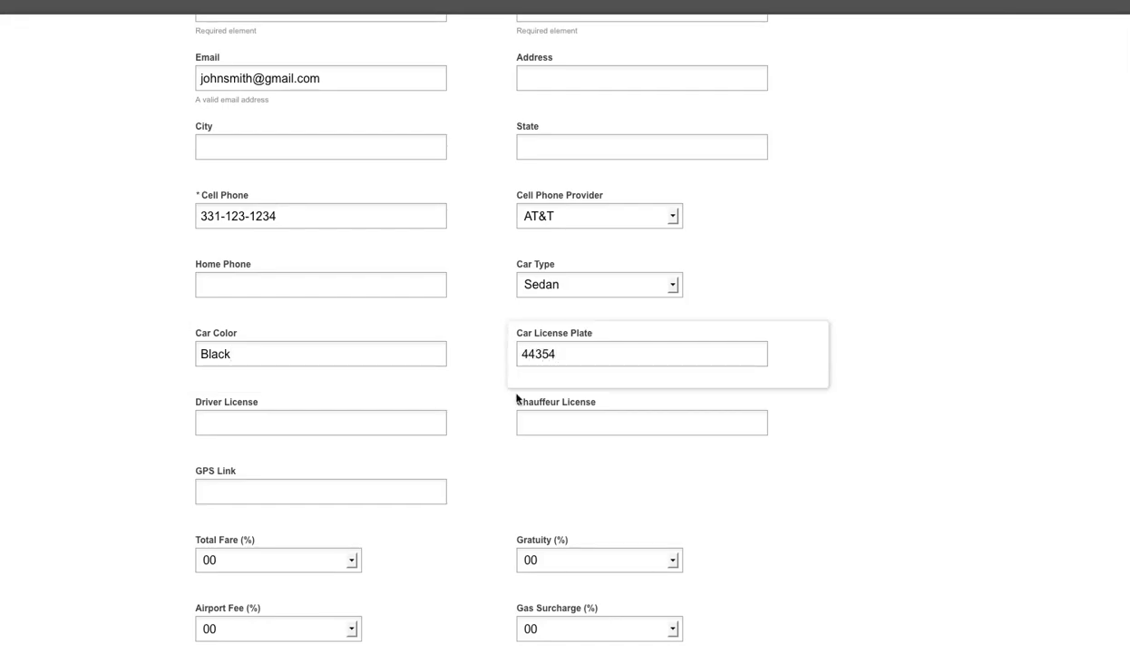
click(349, 422)
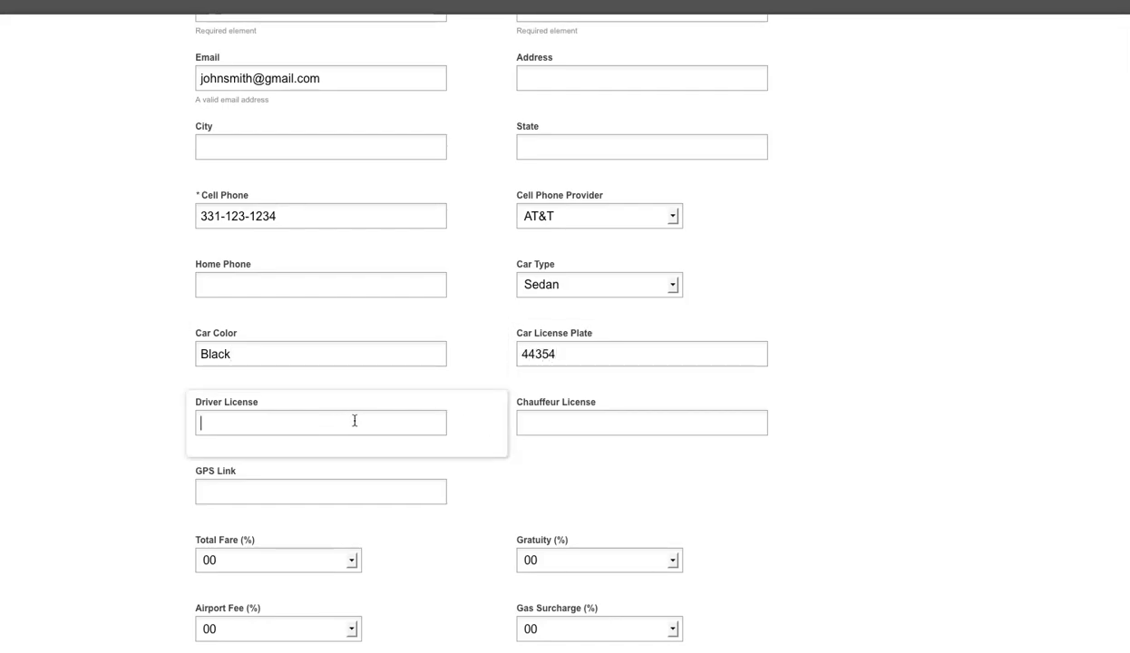
scroll(555, 416, down, 1)
click(265, 395)
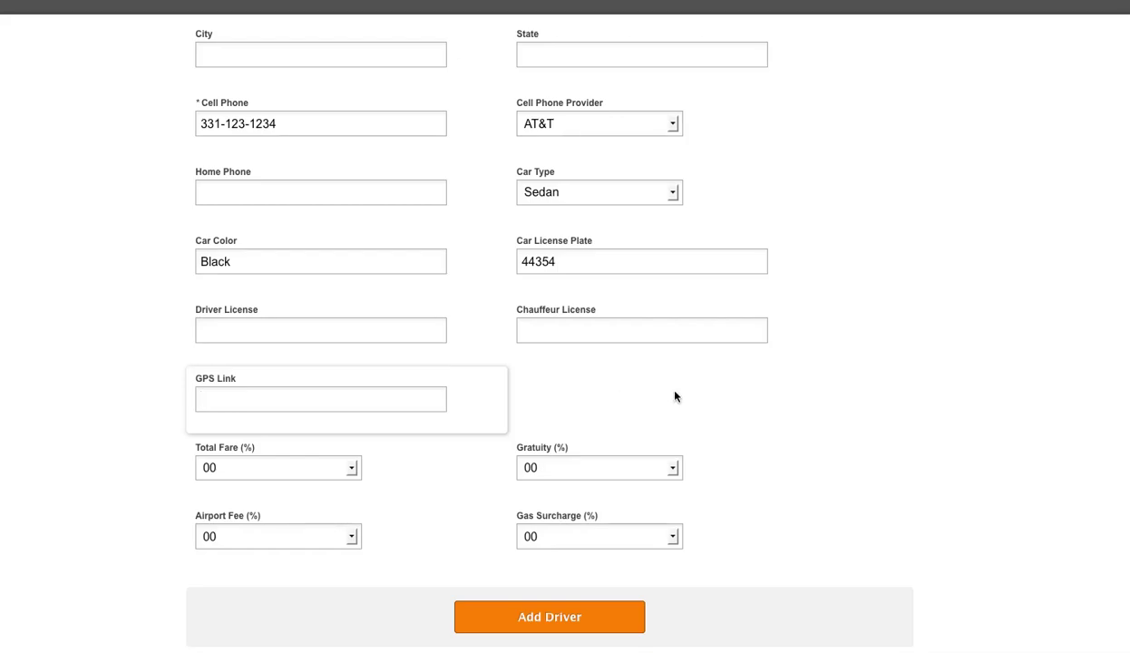
scroll(393, 409, down, 1)
Set the driver's Total Fare share to 40% and Gratuity share to 100%
click(124, 461)
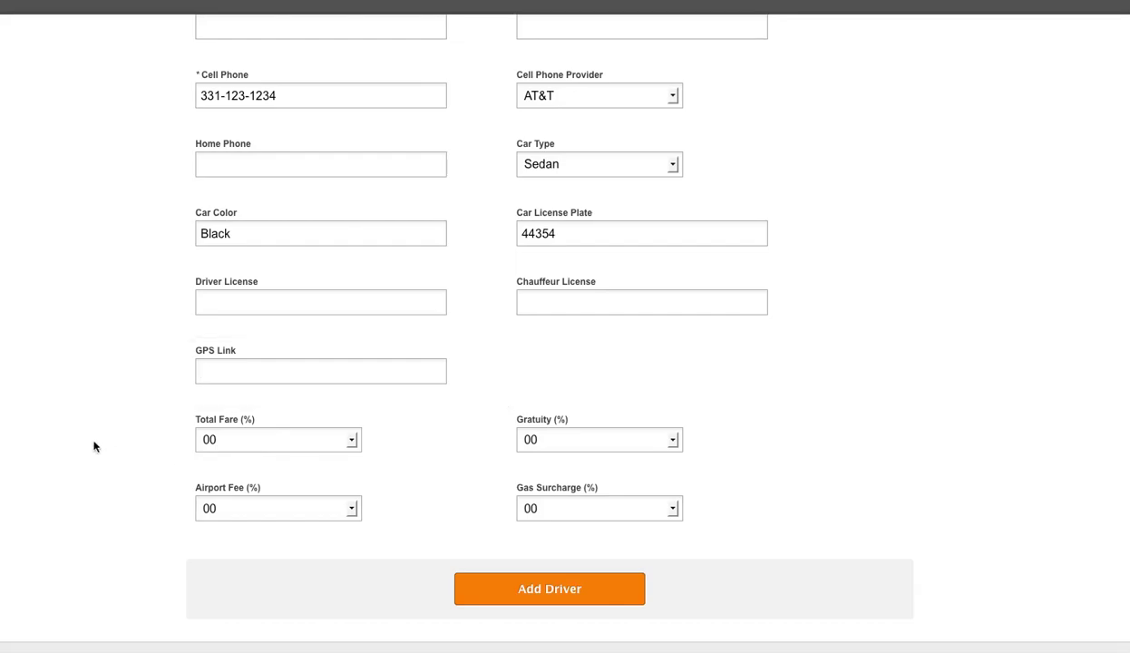
click(352, 440)
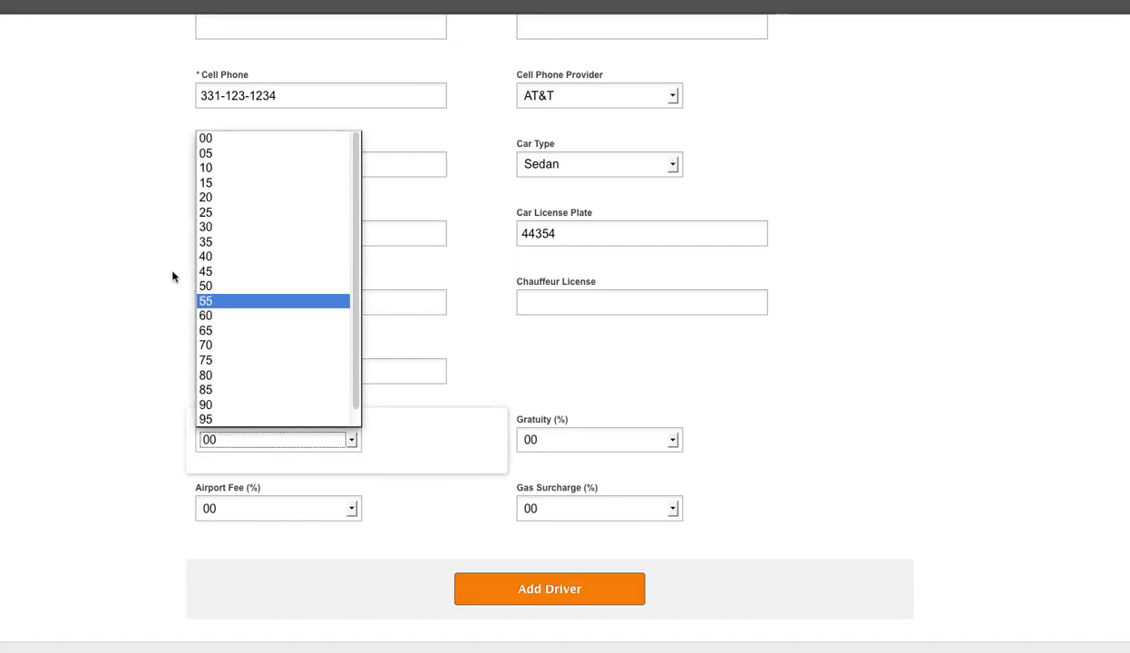
click(222, 257)
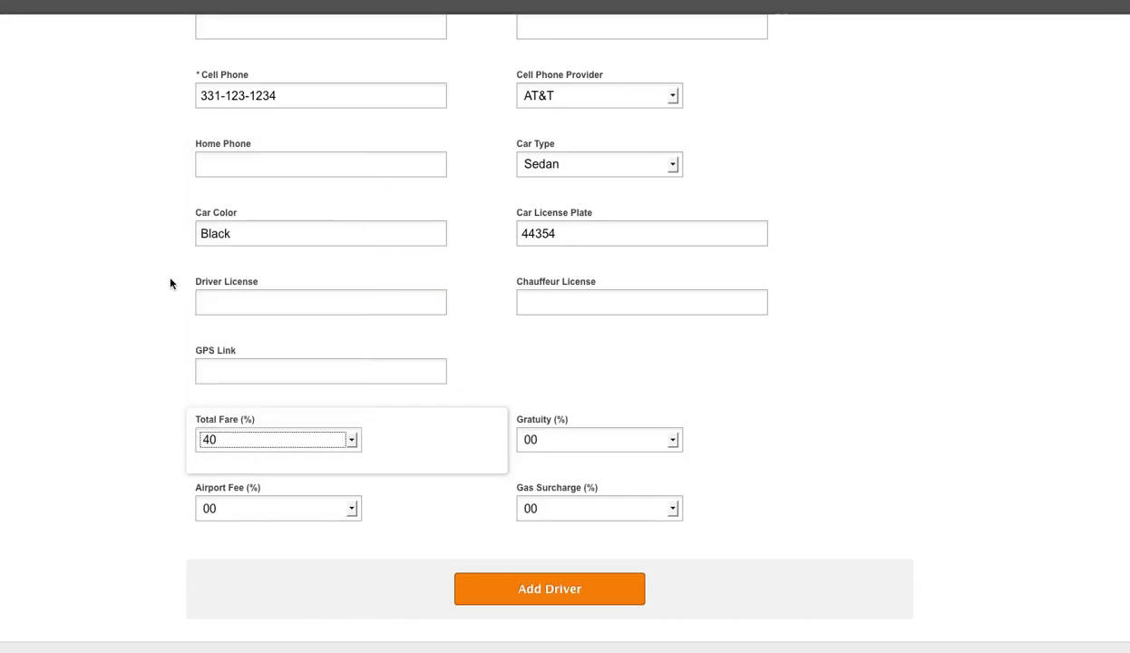
click(601, 440)
drag(673, 388, 618, 410)
click(559, 416)
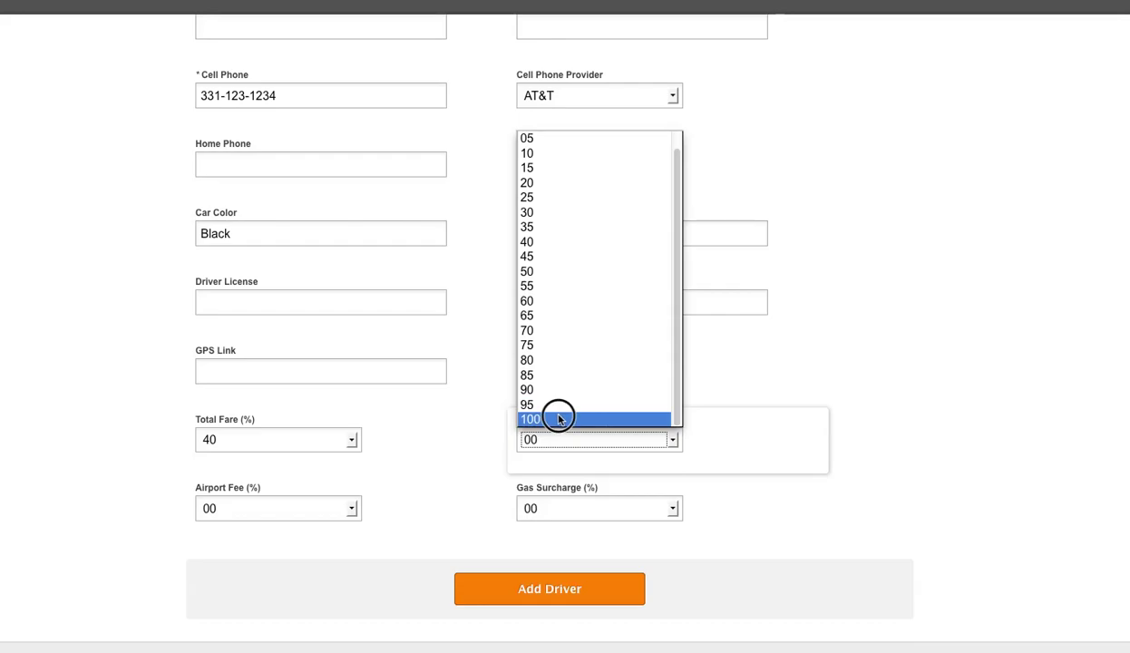
Set the driver's Airport Fee and Gas Surcharge shares to 100% each
click(301, 515)
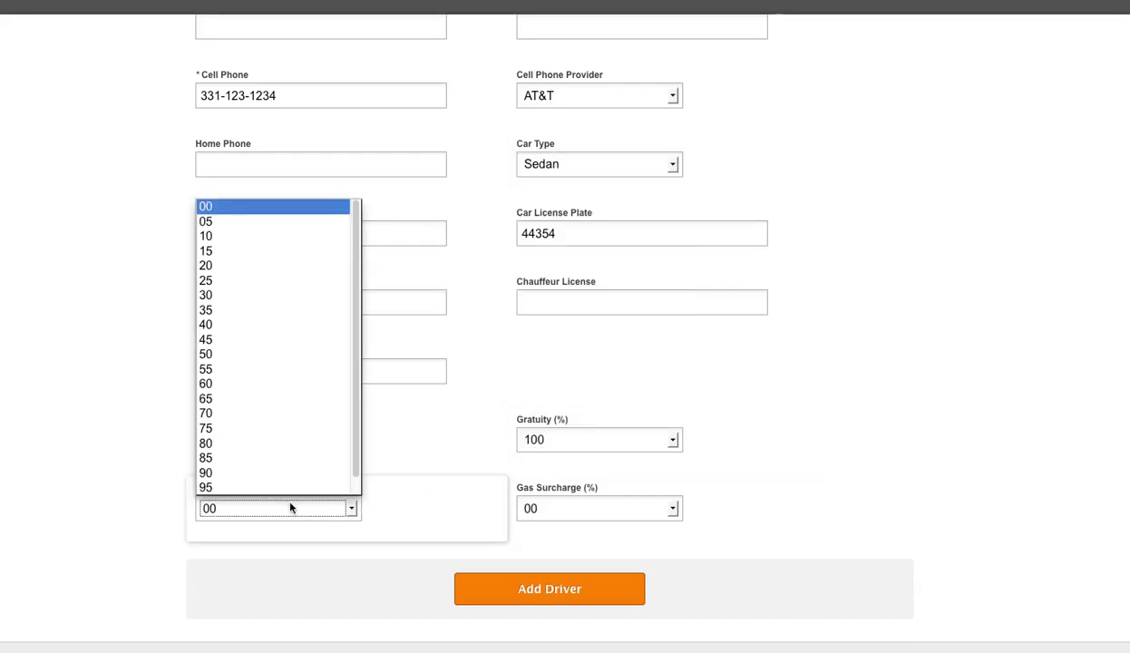
scroll(240, 510, up, 3)
scroll(238, 508, down, 2)
scroll(239, 510, down, 1)
click(322, 515)
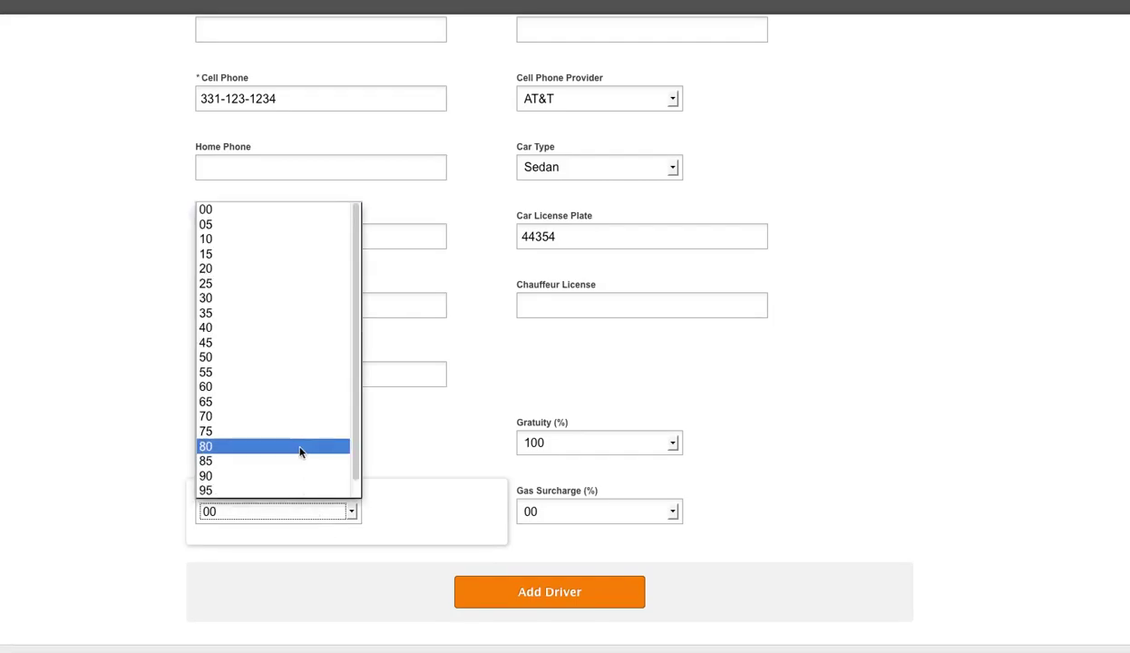
click(356, 476)
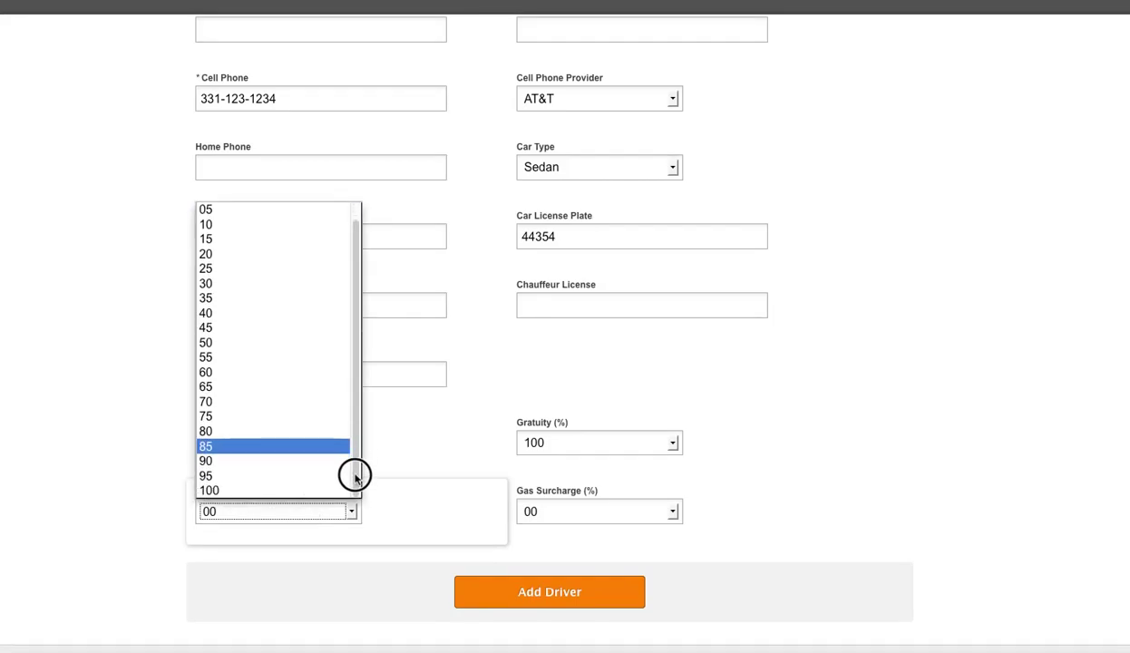
click(217, 490)
click(623, 511)
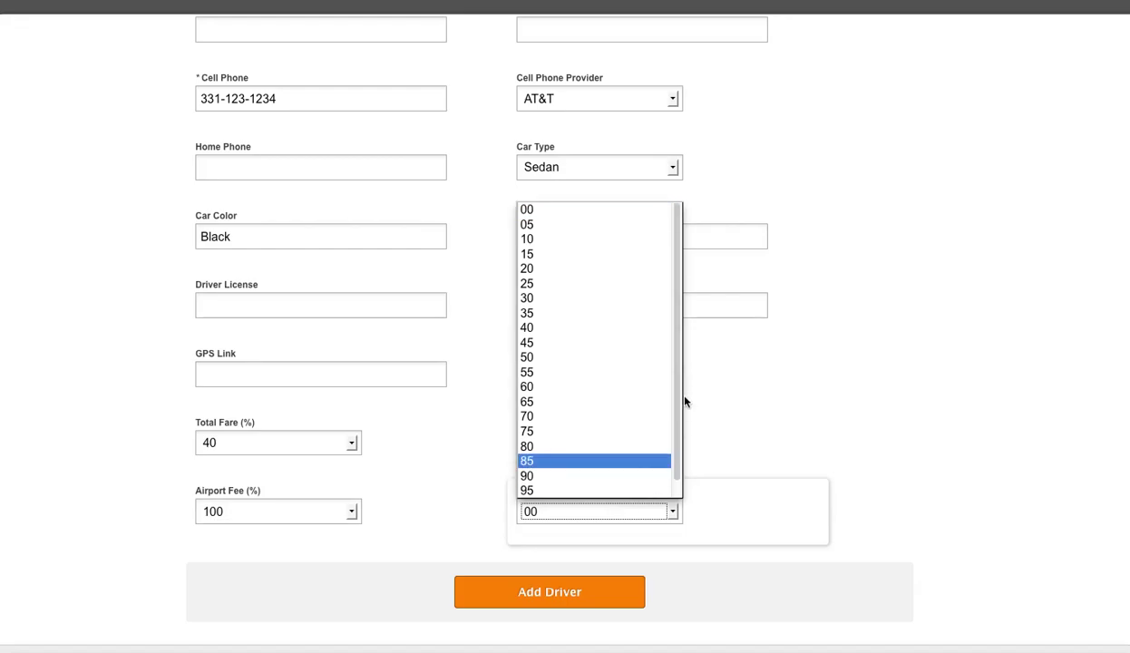
click(676, 461)
click(588, 491)
click(938, 410)
scroll(925, 411, up, 3)
scroll(926, 413, down, 3)
scroll(926, 414, up, 4)
scroll(926, 414, down, 3)
scroll(926, 413, up, 1)
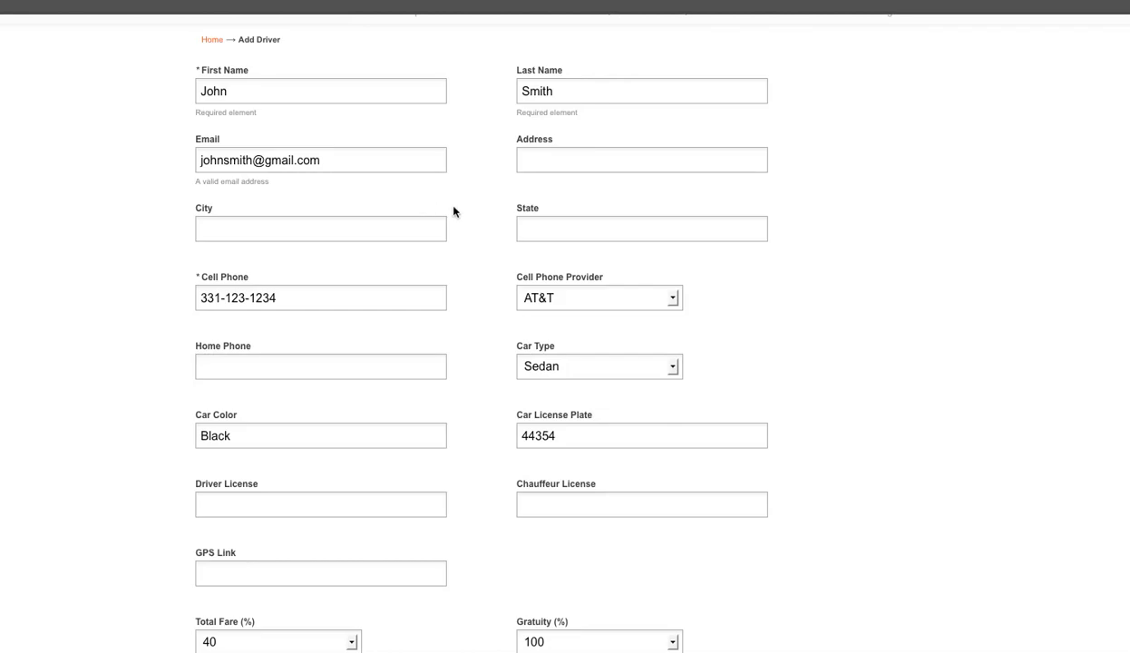
scroll(876, 351, down, 5)
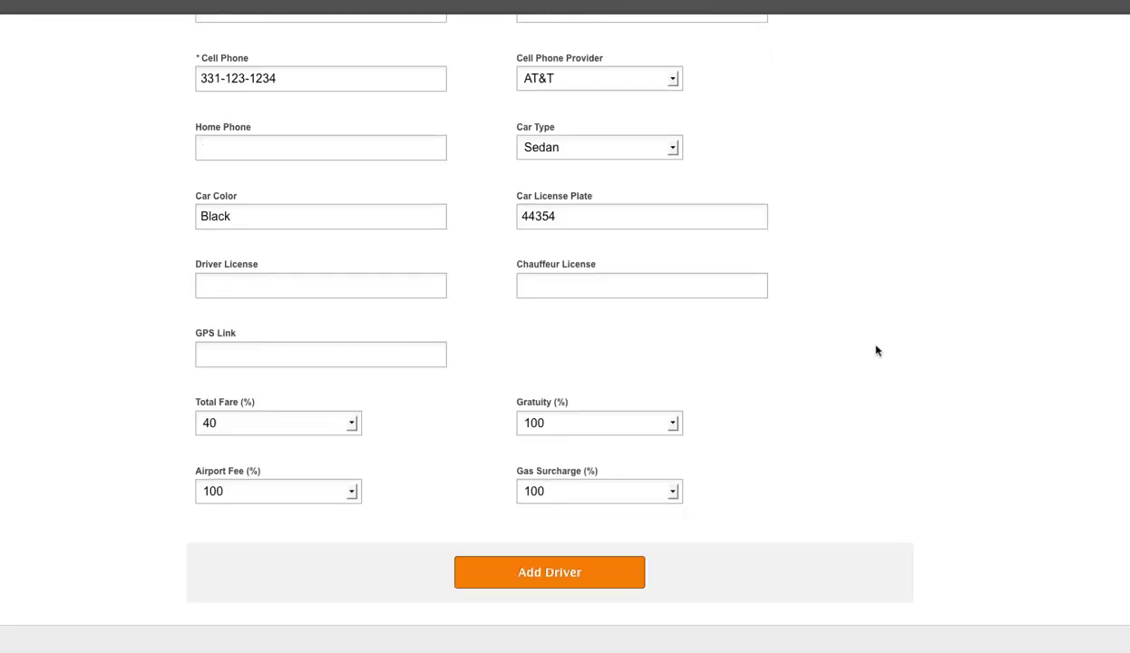
Save the new driver and go back to the Settings overview
click(524, 580)
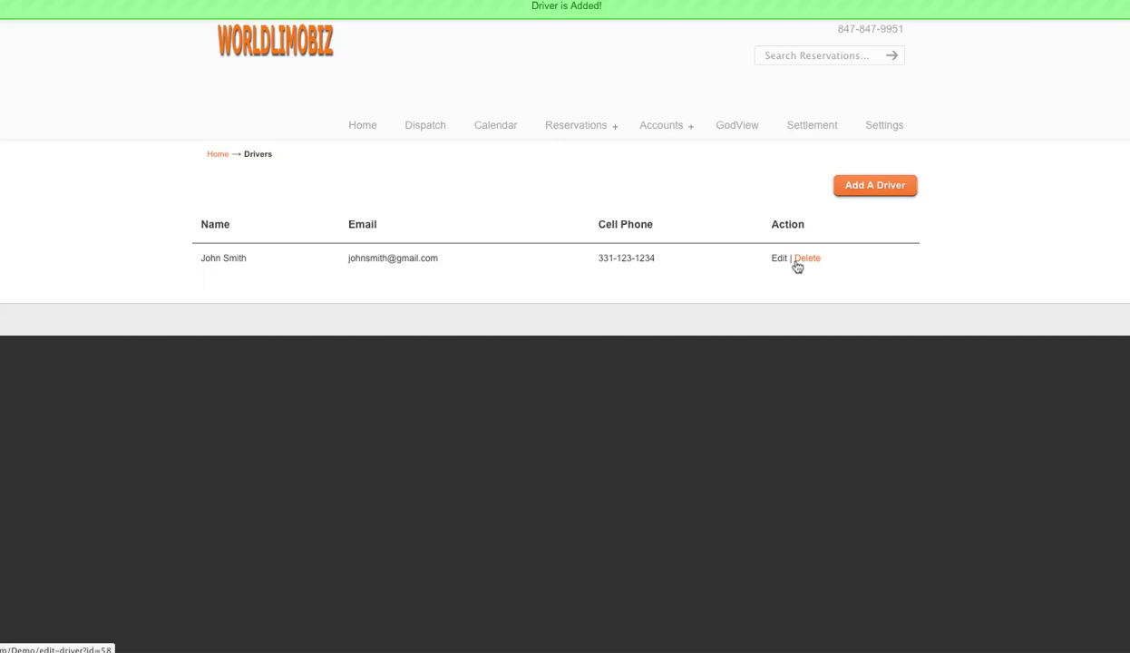
click(878, 130)
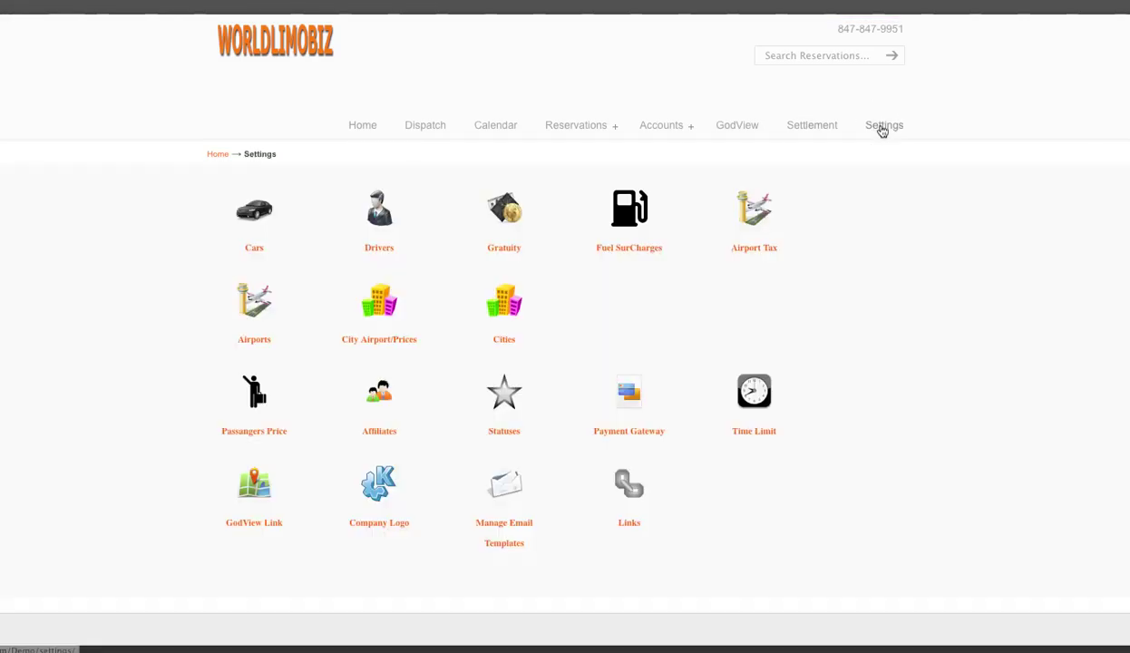
click(513, 220)
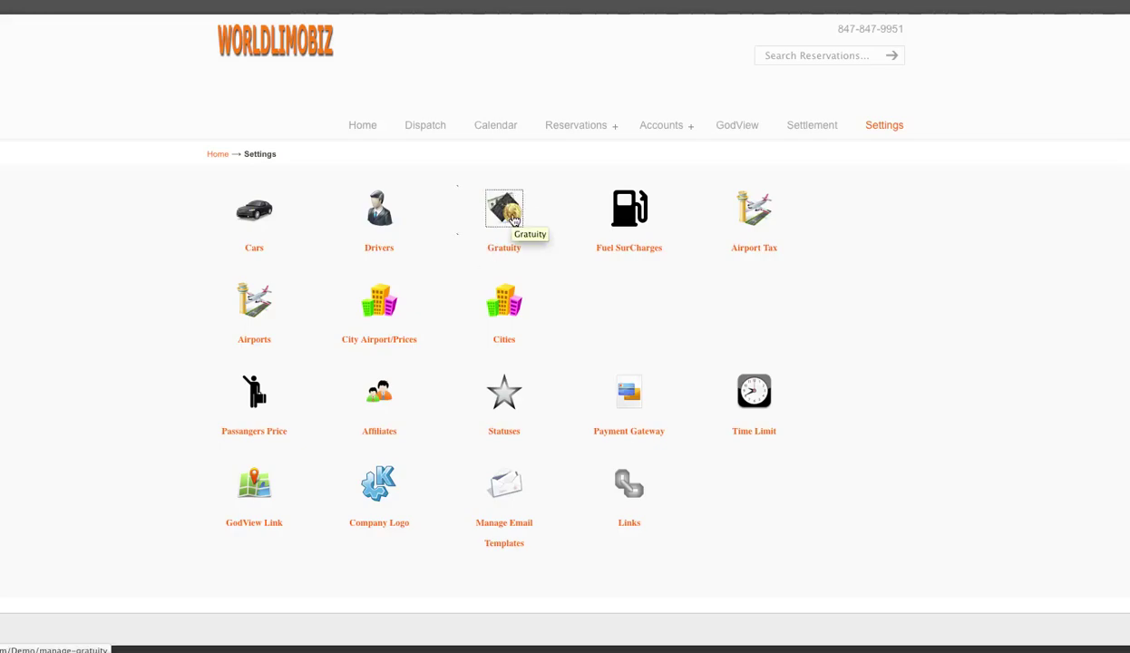
In Gratuity settings, add rates of 0%, 10% and 20% one after another
click(513, 220)
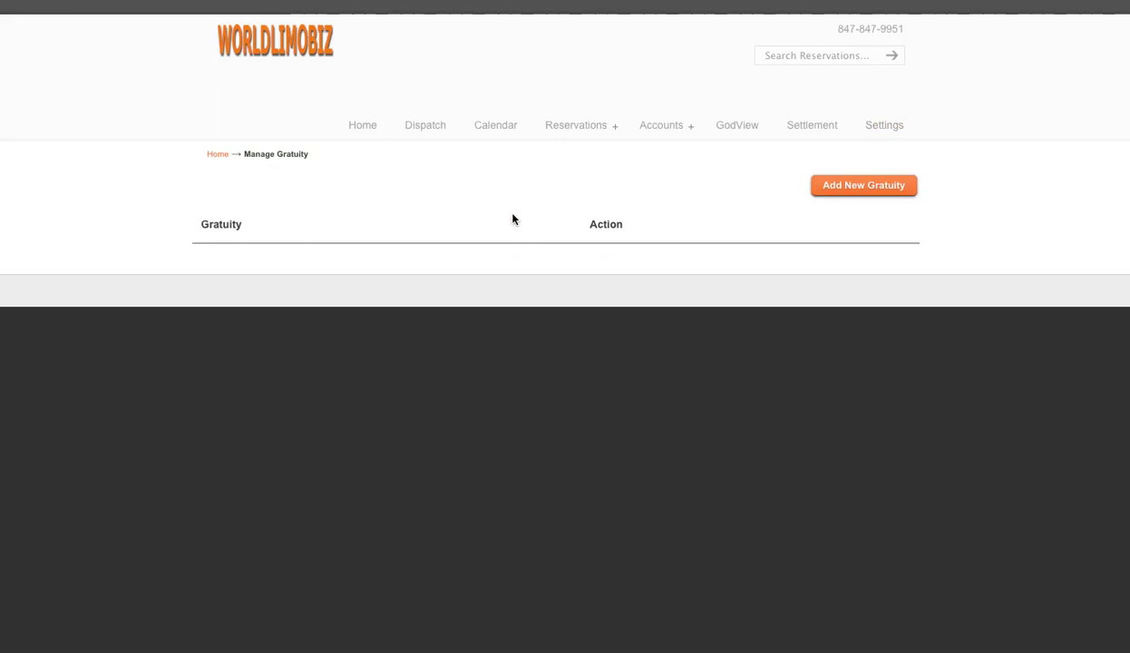
click(852, 189)
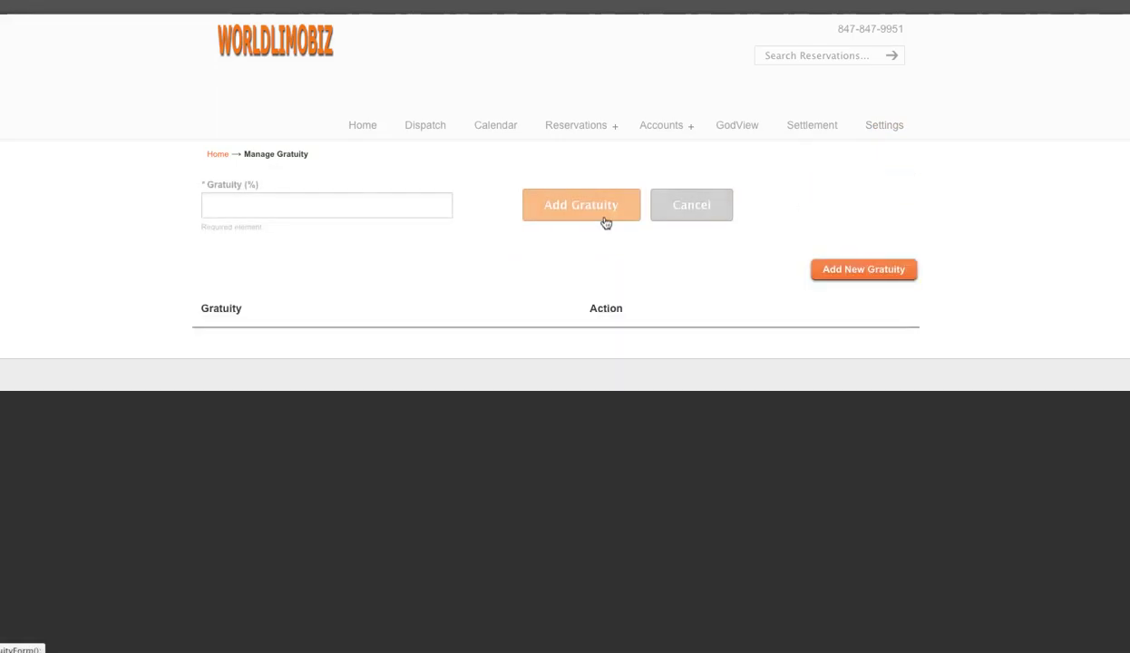
click(237, 209)
text(0)
click(597, 210)
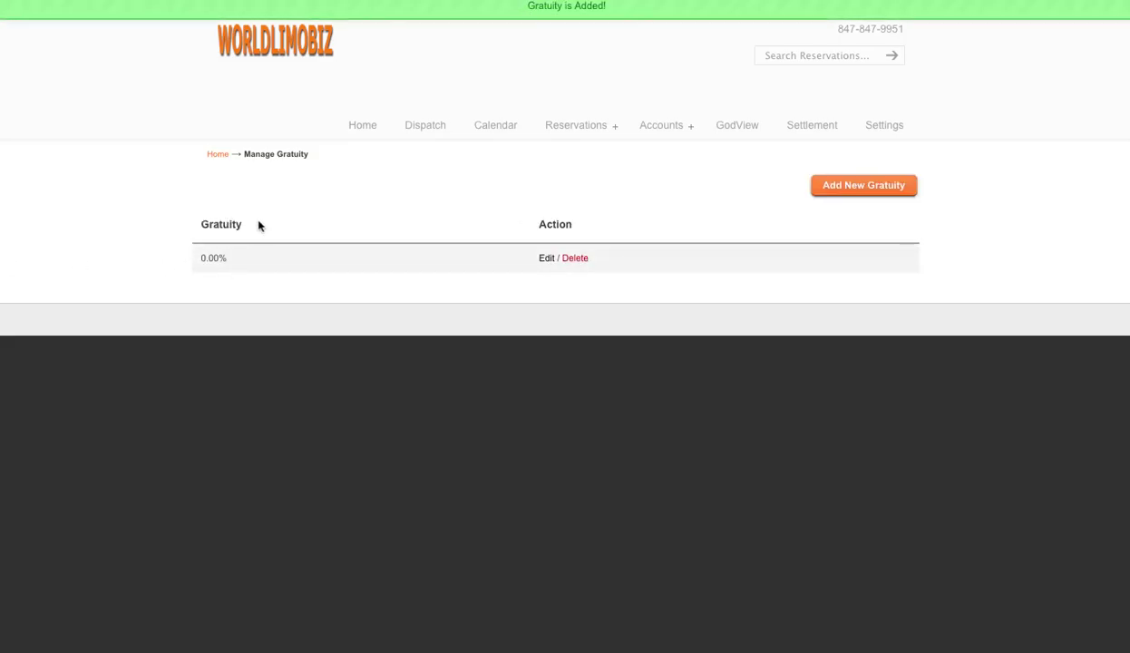
click(849, 190)
click(266, 204)
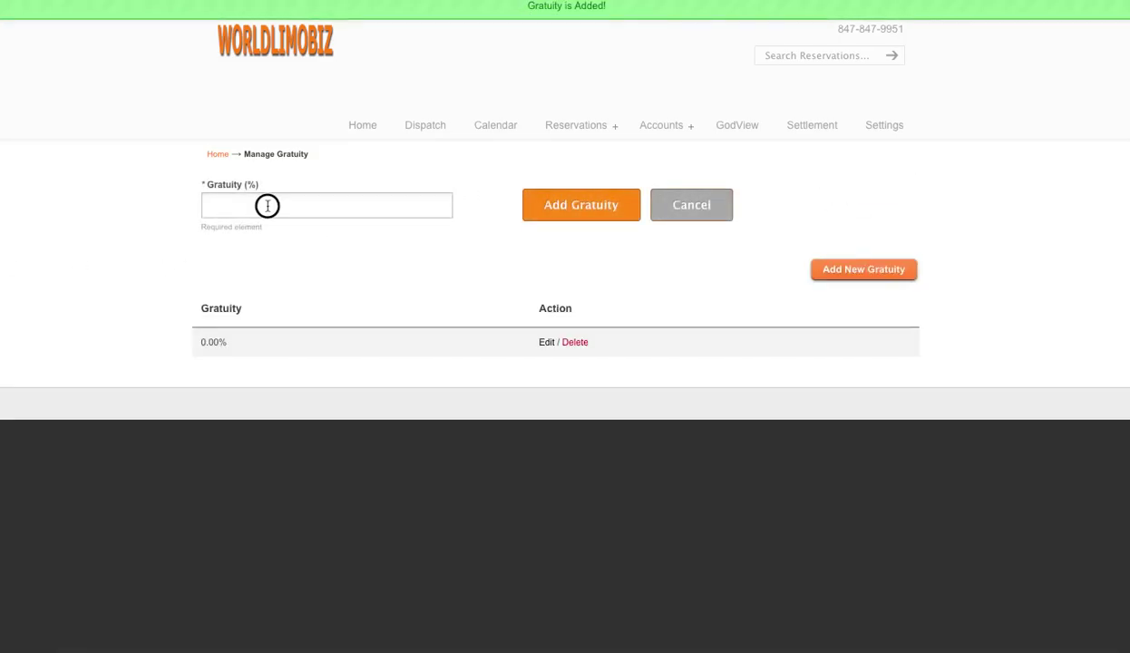
text(1)
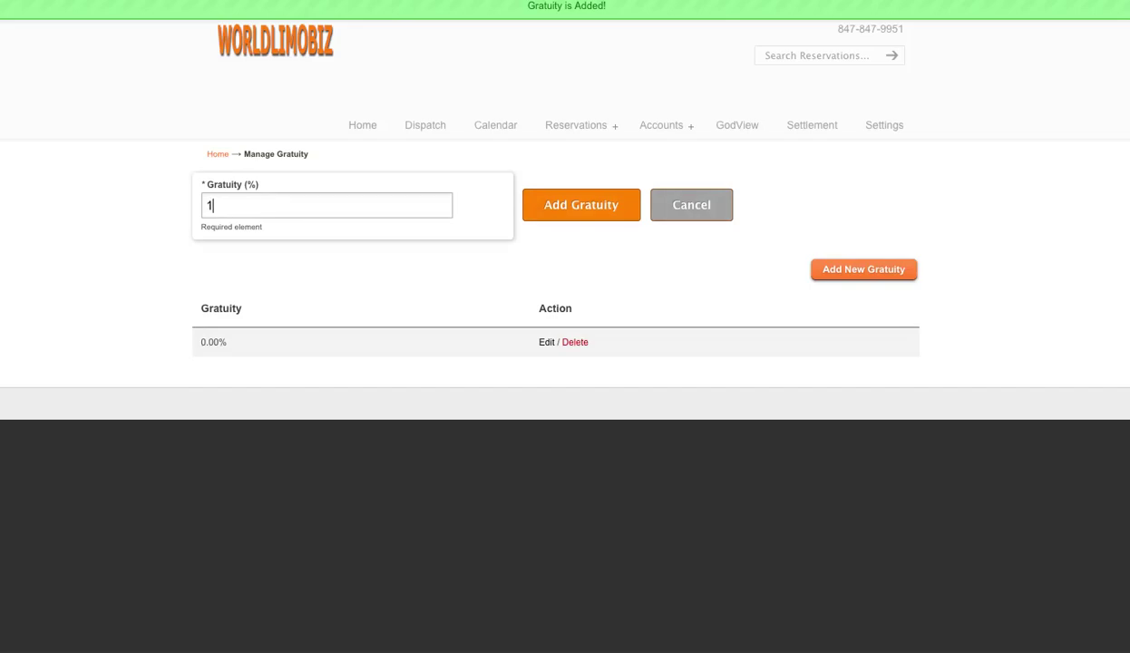
text(0)
click(566, 206)
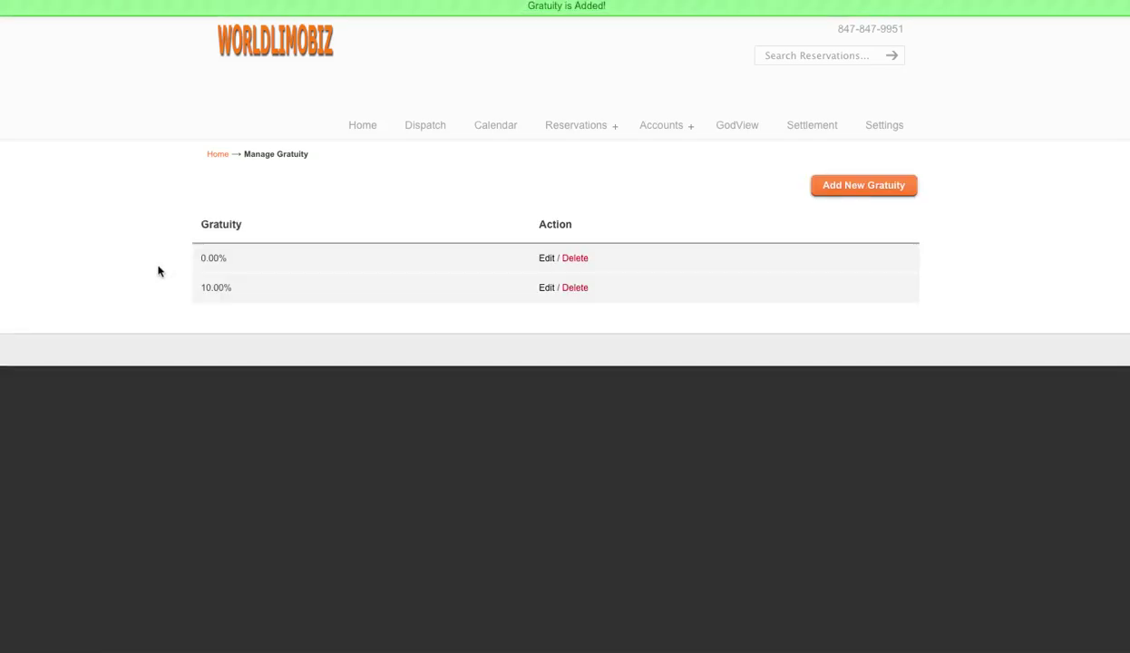
click(850, 189)
click(330, 202)
text(20)
click(578, 220)
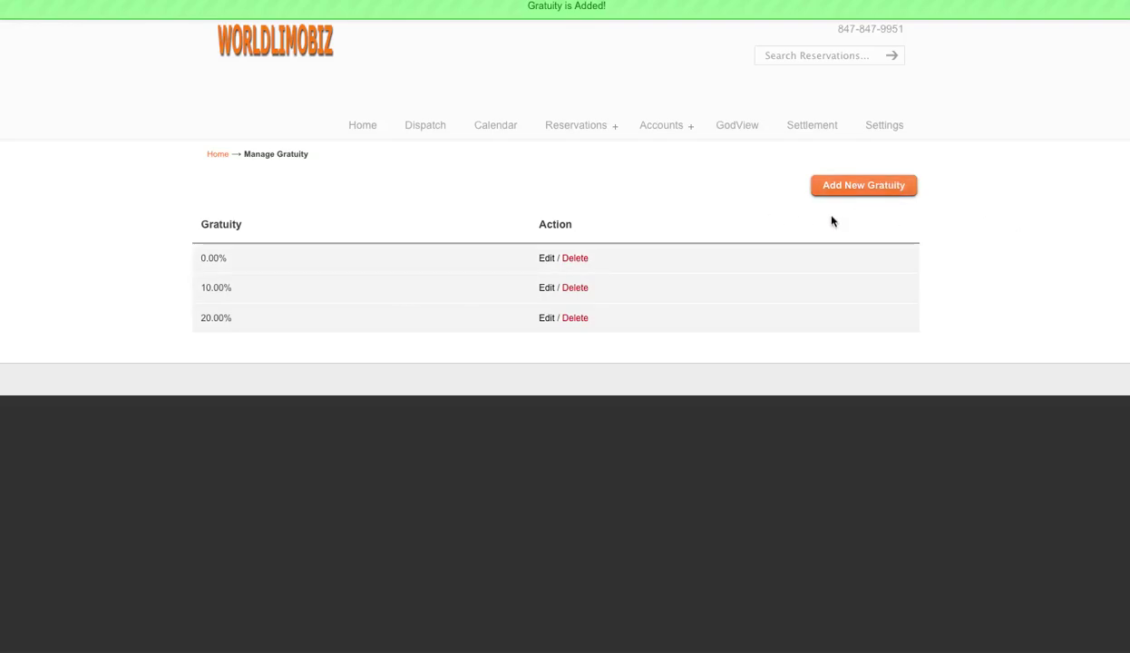
click(882, 131)
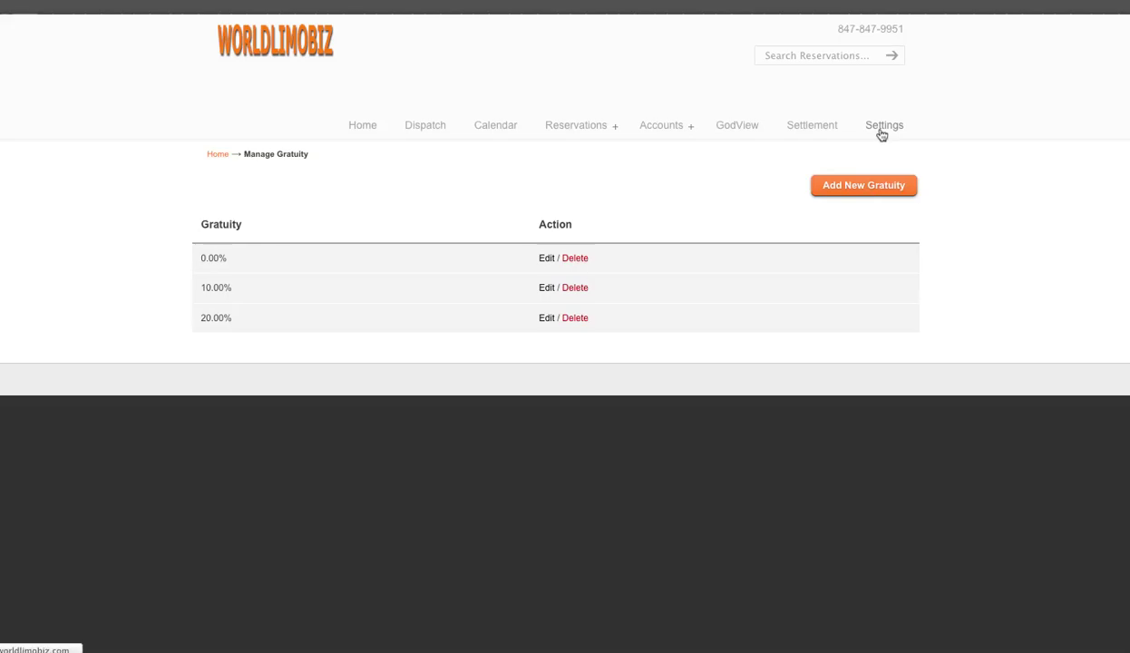
Replace the 0.00 fuel surcharge with 8% and save it
click(626, 218)
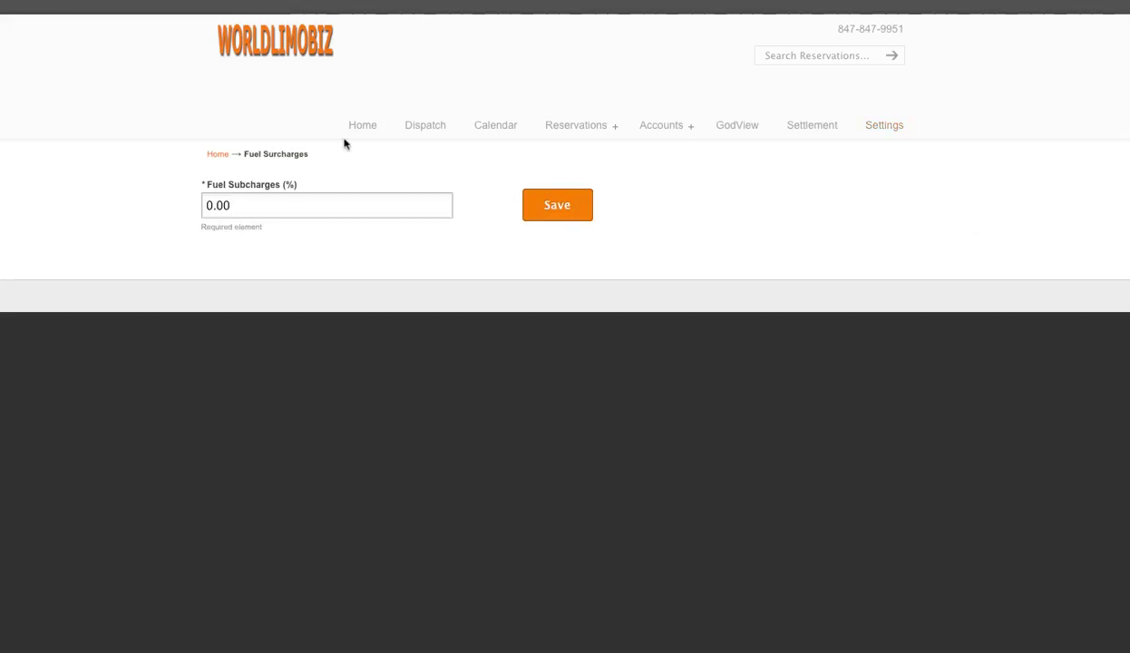
drag(246, 201, 135, 195)
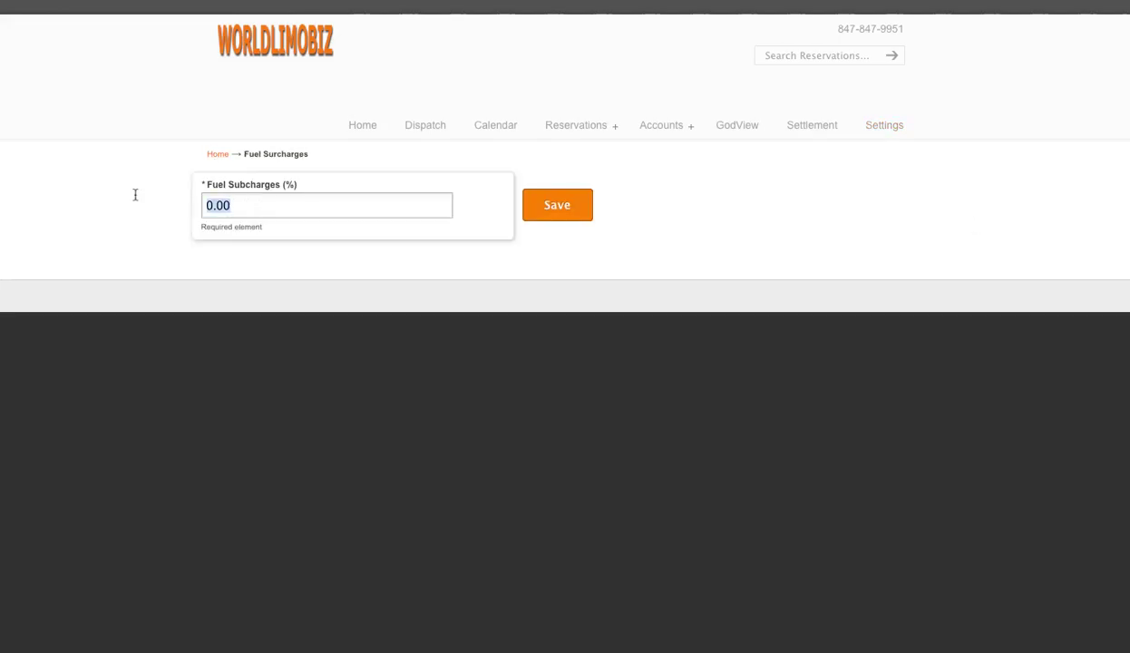
text(8)
click(559, 211)
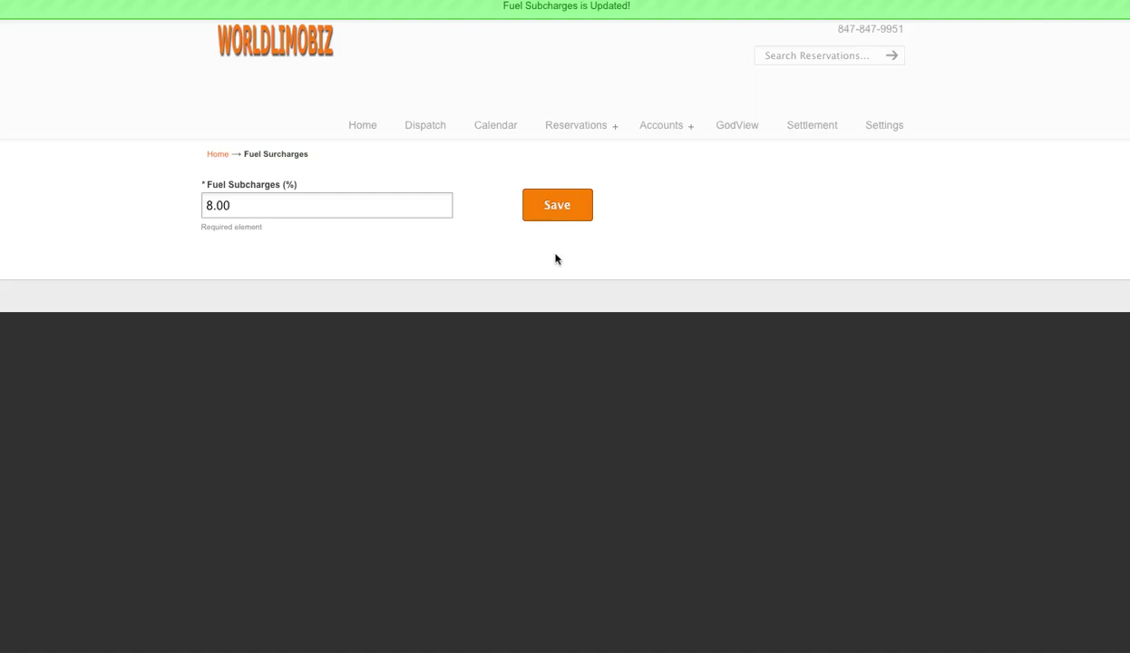
click(885, 126)
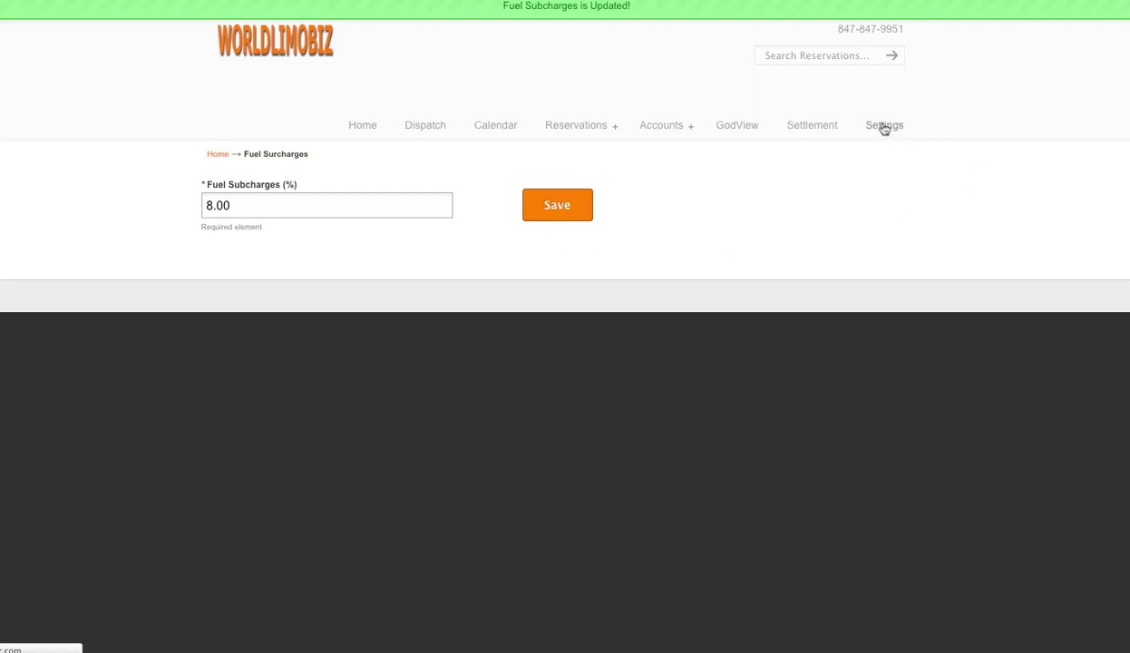
Change the airport tax from 0.00 to 3 and save it, leaving tolls fee at No
click(745, 231)
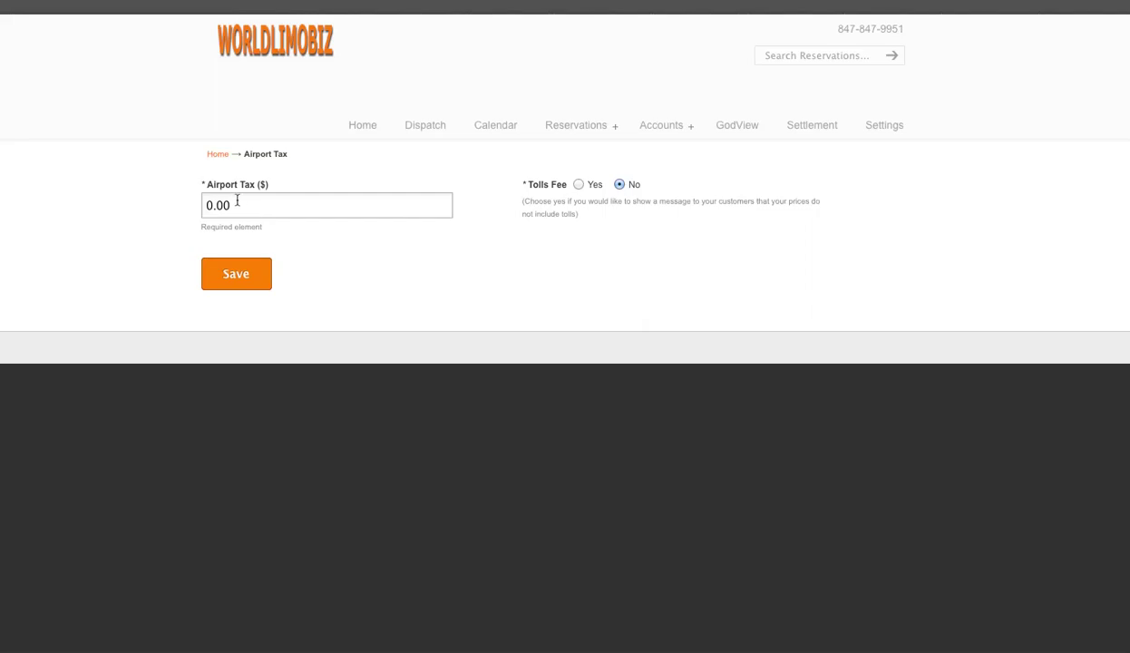
click(258, 204)
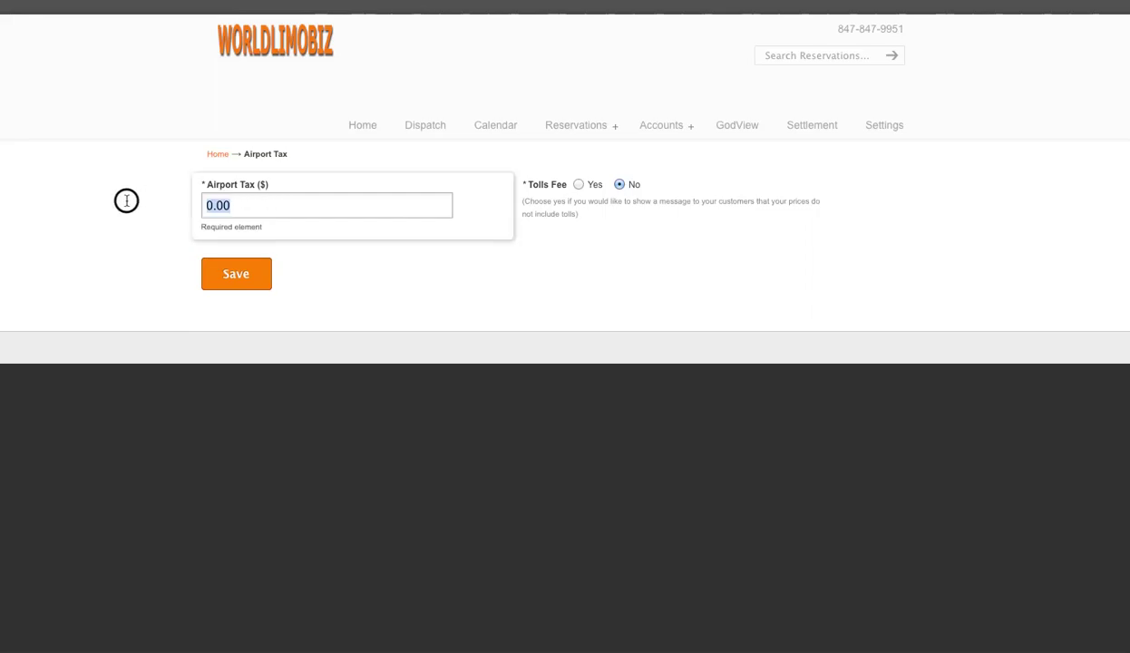
text(3)
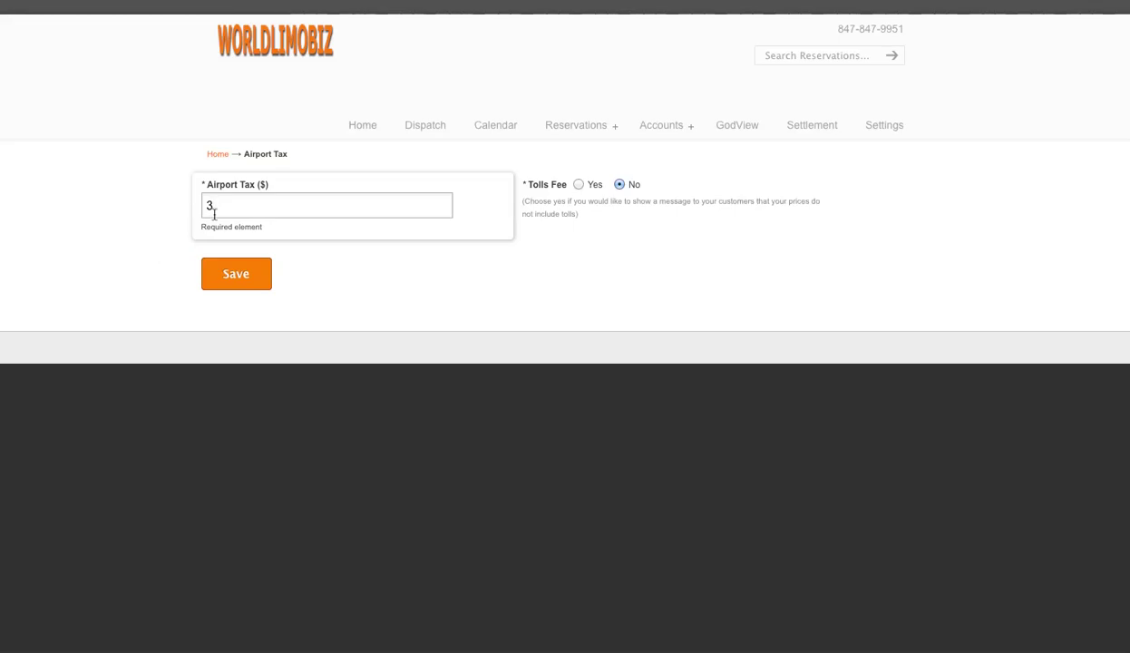
click(242, 284)
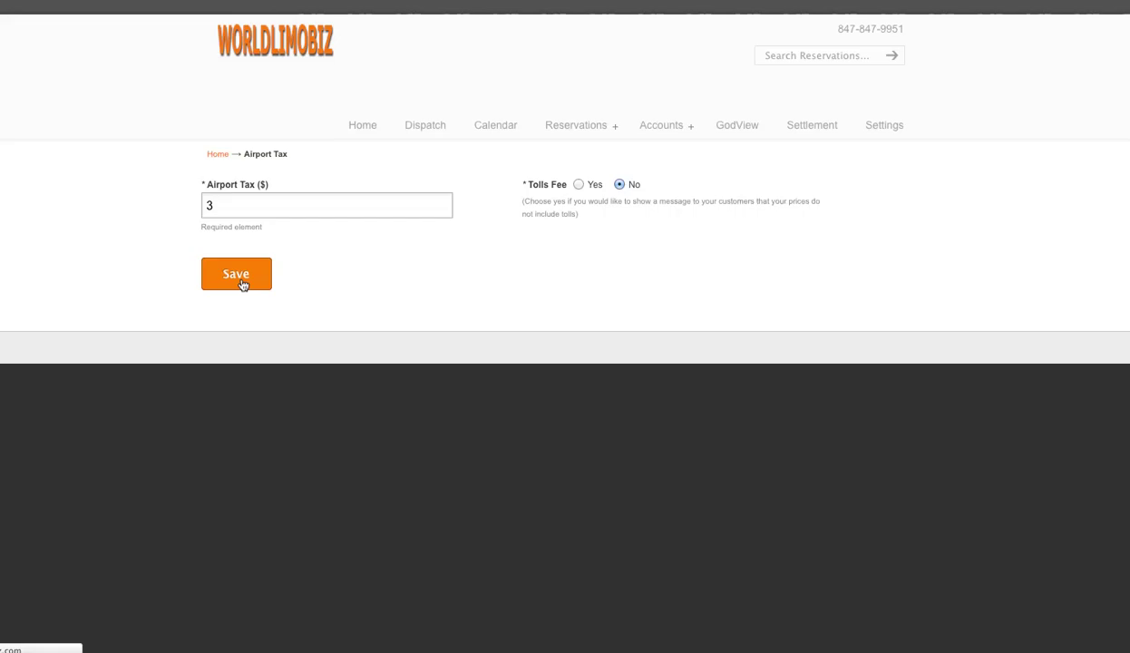
click(242, 285)
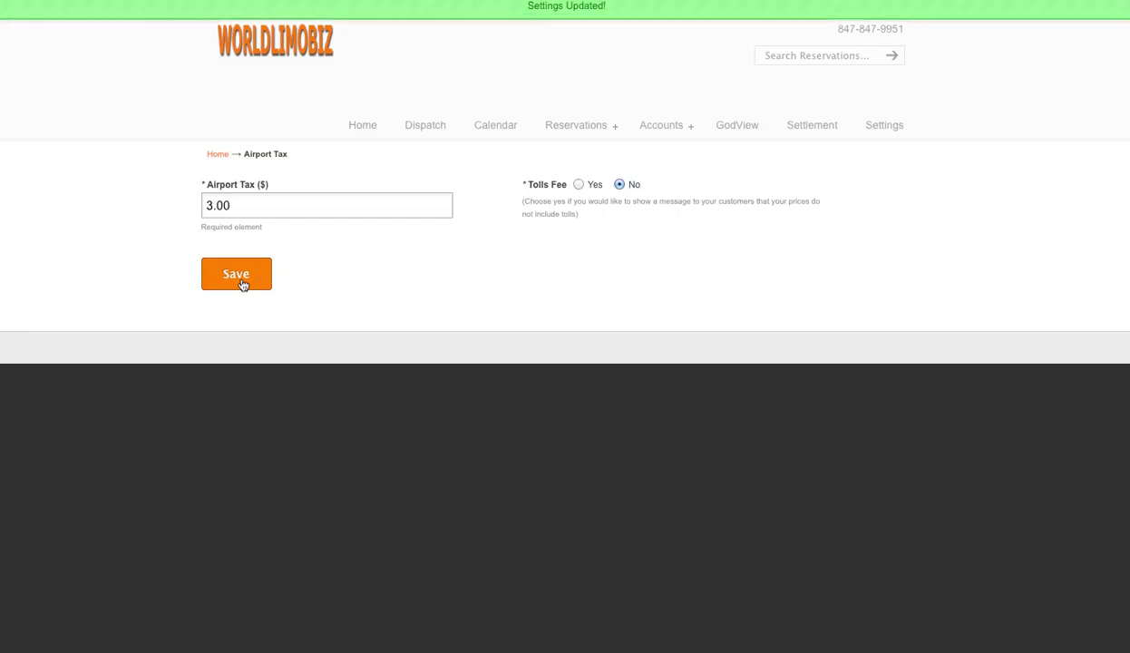
Go back to Settings and open the Links page of company and reservation URLs
click(877, 131)
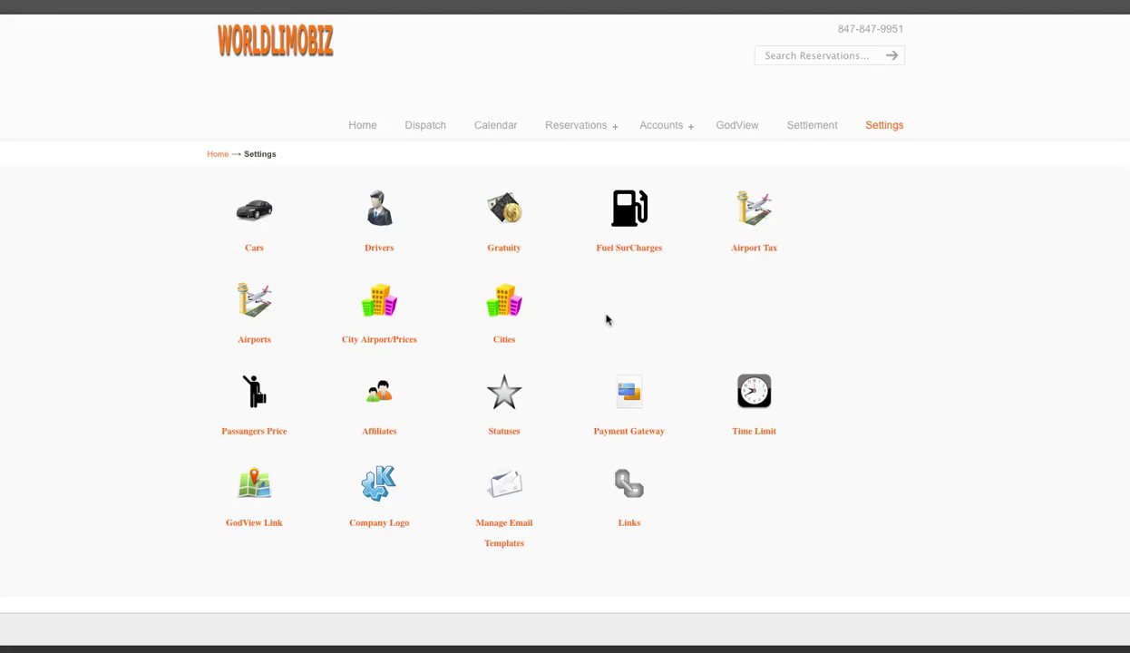
click(629, 524)
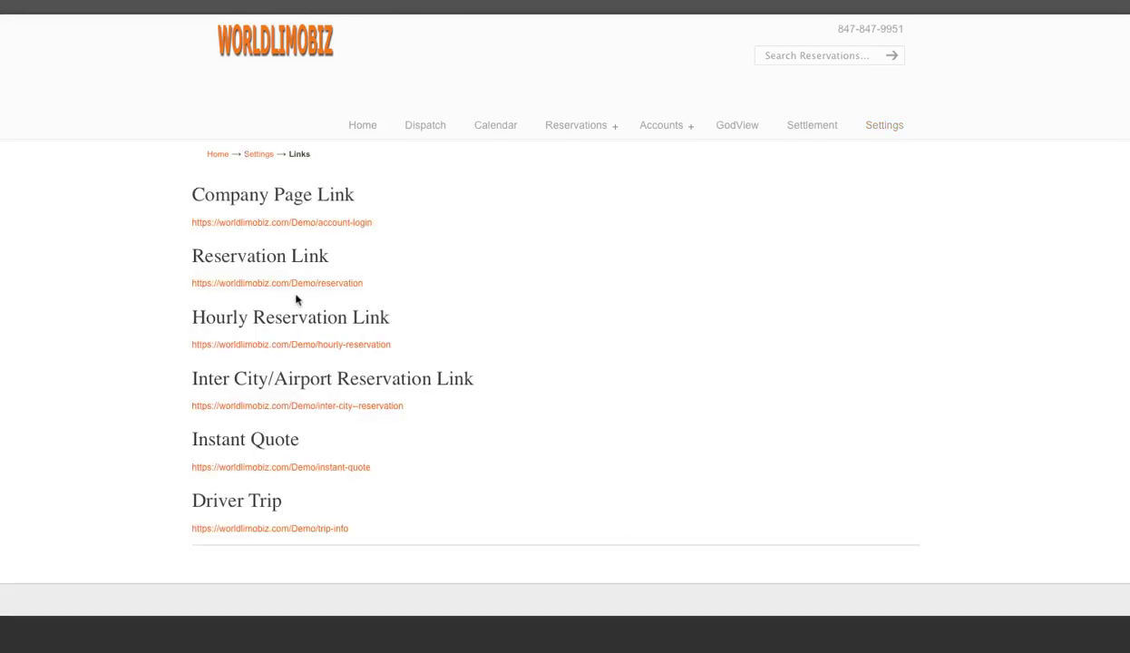
Open the public reservation form and enter the customer's first and last name
click(254, 284)
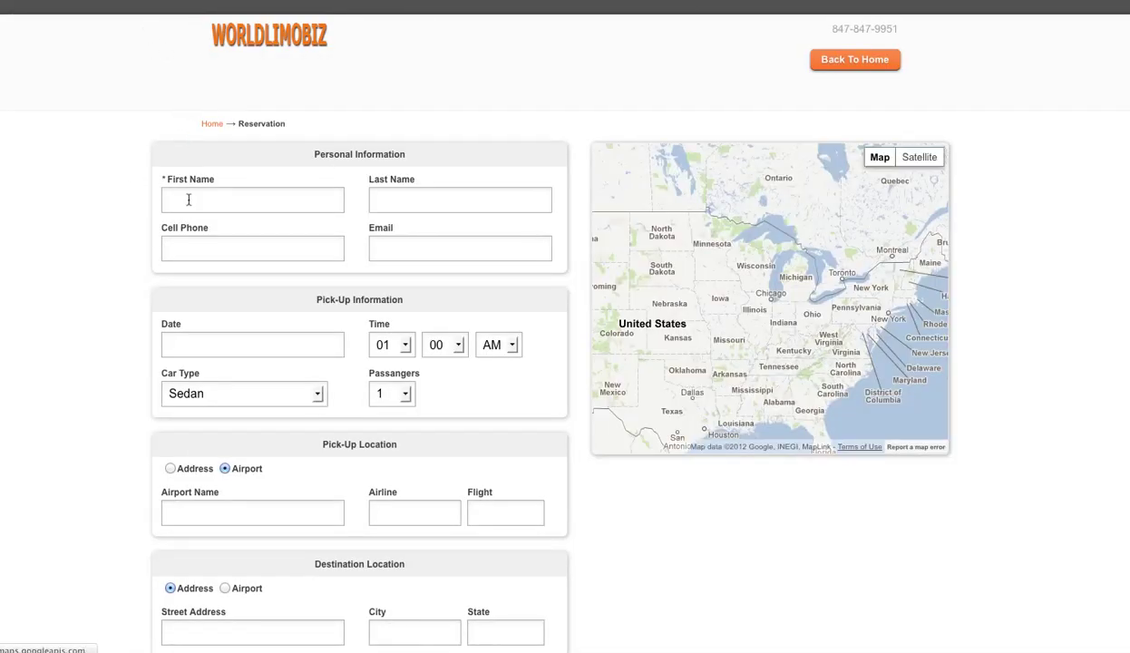
click(270, 209)
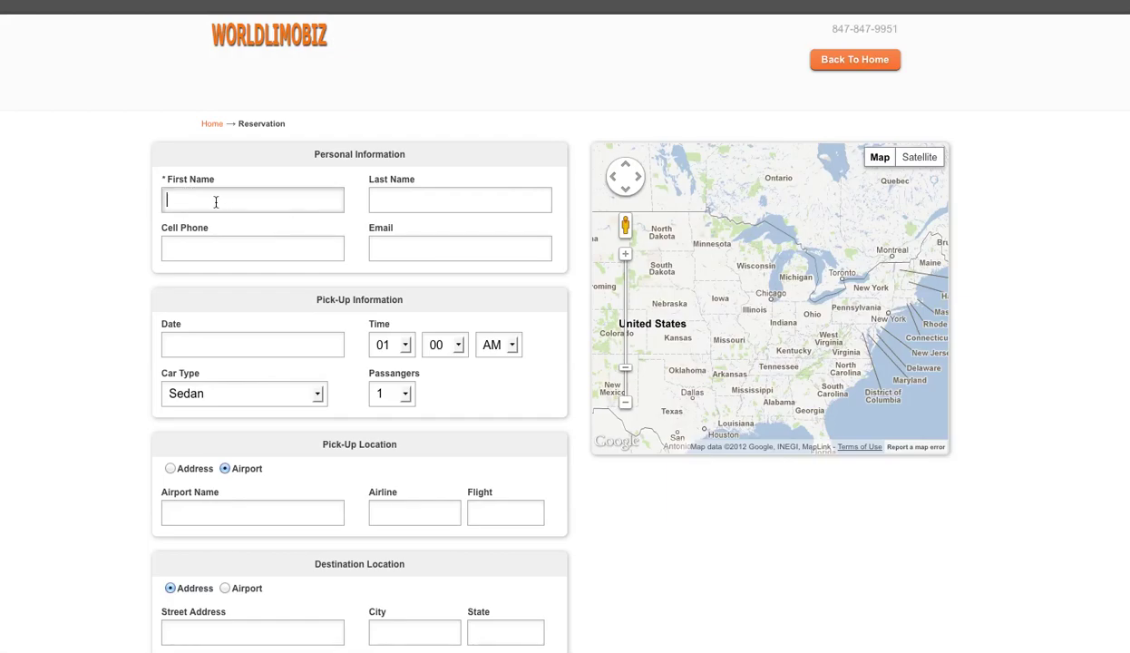
text(John)
key(Tab)
text(mith)
key(Tab)
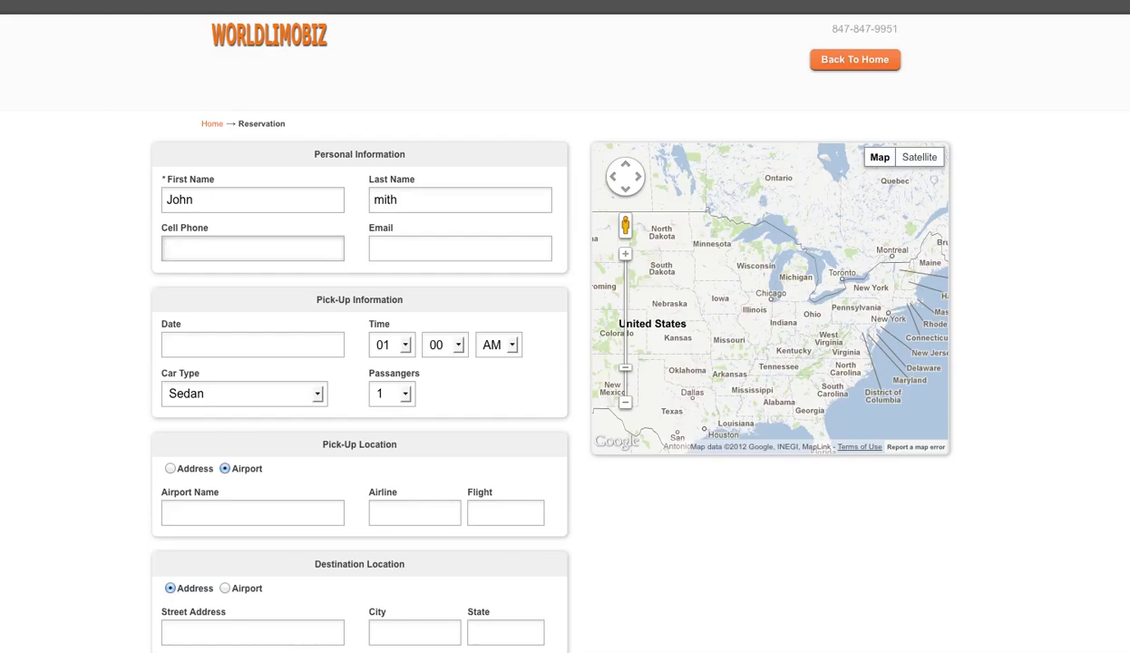
click(373, 201)
text(S)
Enter the customer's cell phone number and e-mail address
click(243, 245)
text(1234)
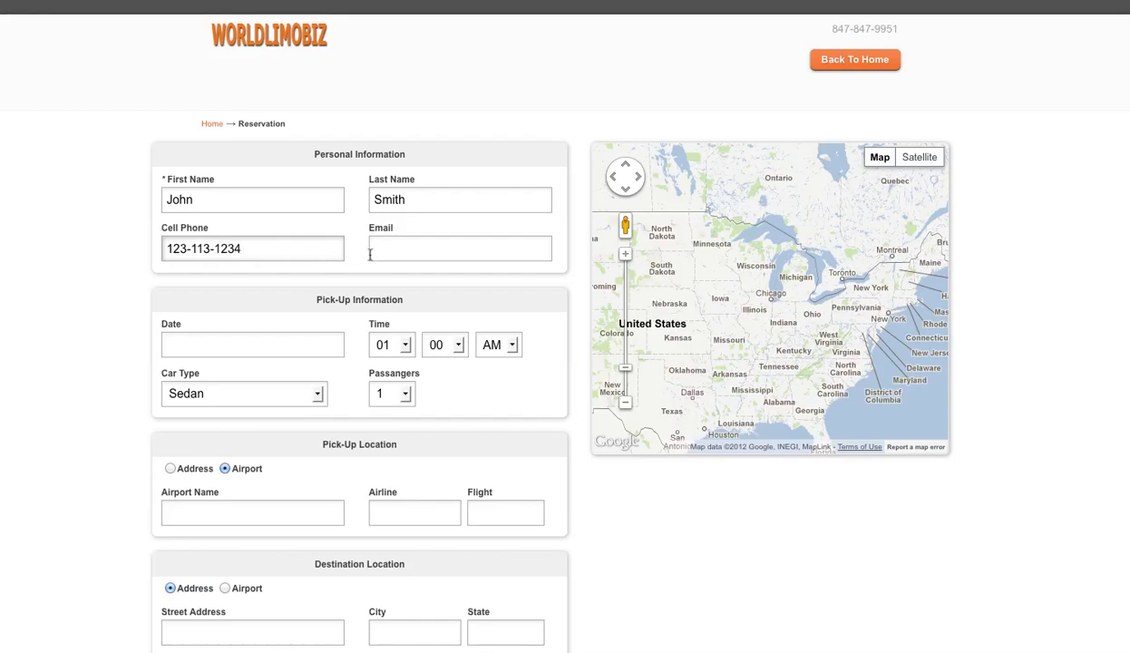
click(459, 260)
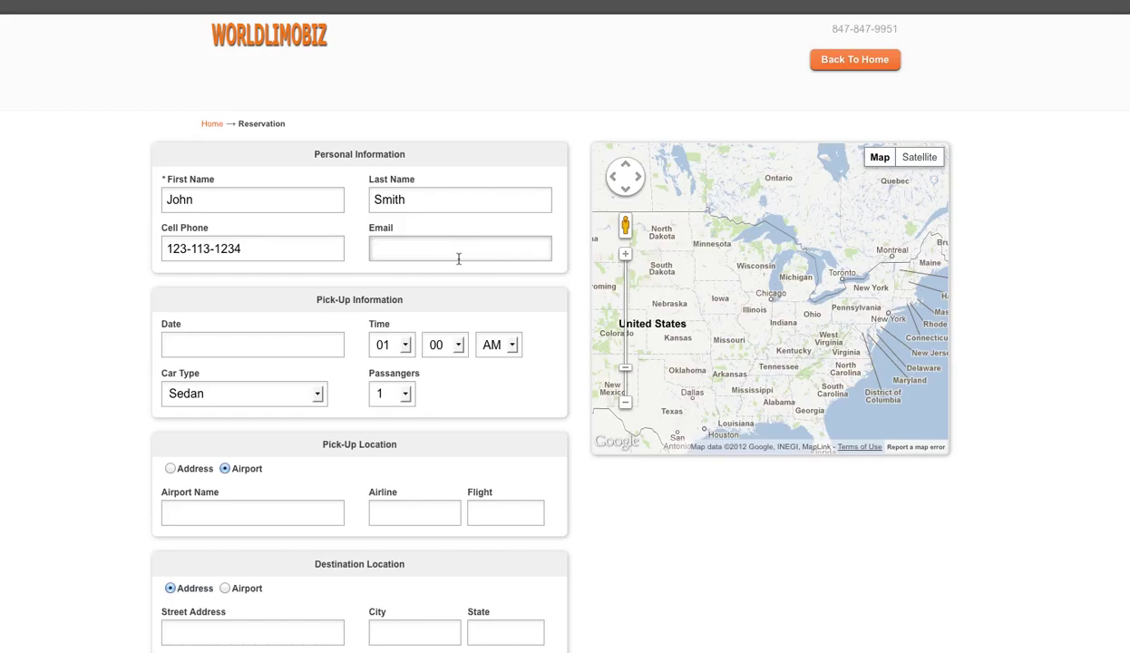
click(458, 260)
Set the pickup to 10/08/2012 at 05:00 PM for 3 passengers
click(225, 345)
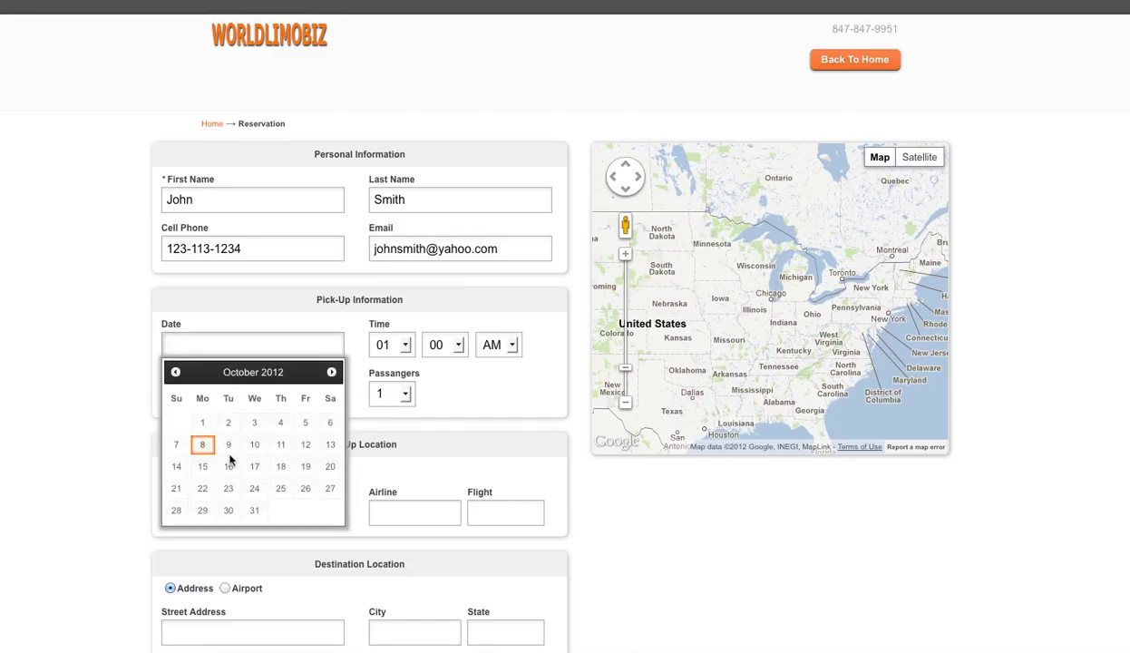
click(202, 444)
scroll(435, 381, down, 1)
click(404, 277)
click(390, 359)
click(498, 278)
click(494, 312)
scroll(408, 340, down, 1)
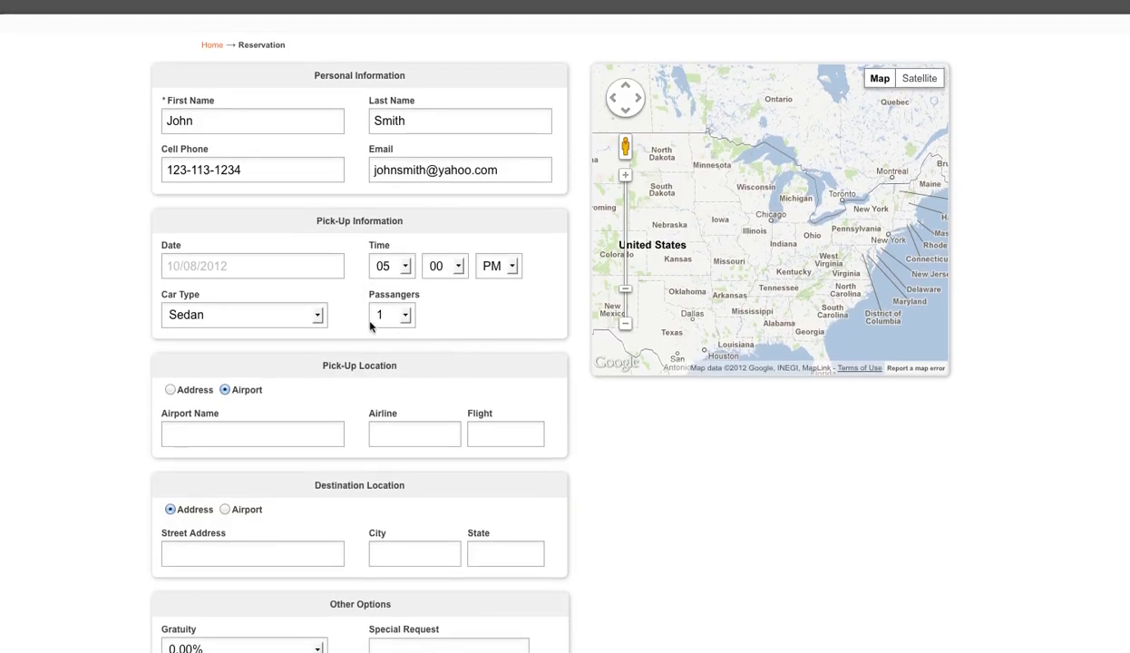
click(404, 314)
click(387, 363)
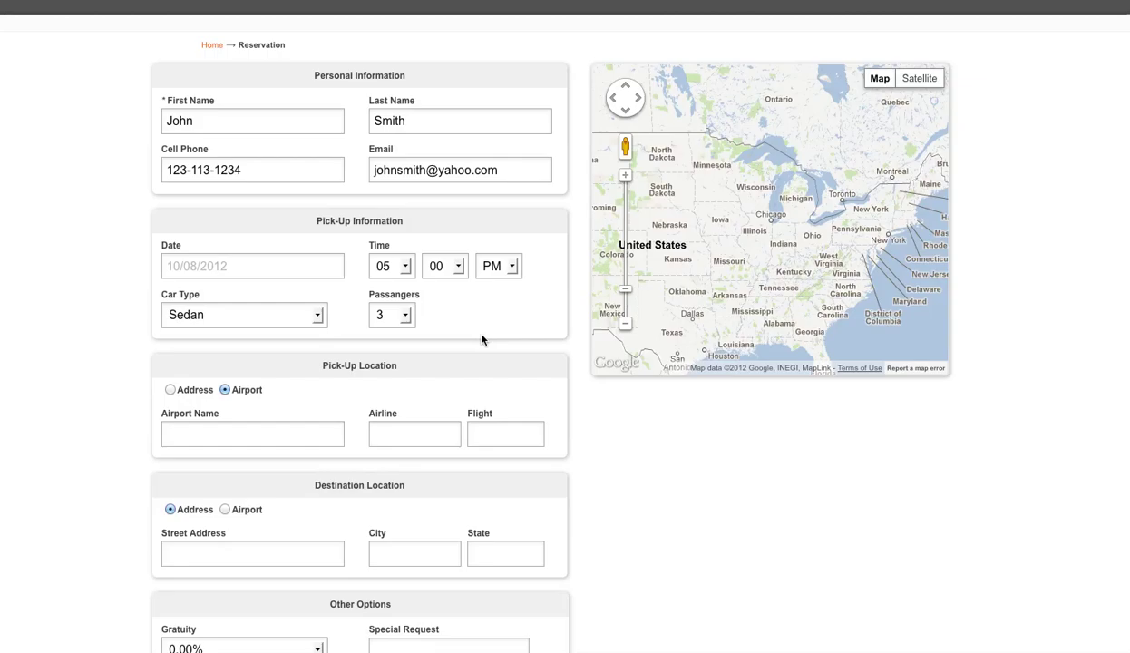
scroll(481, 339, down, 3)
click(170, 280)
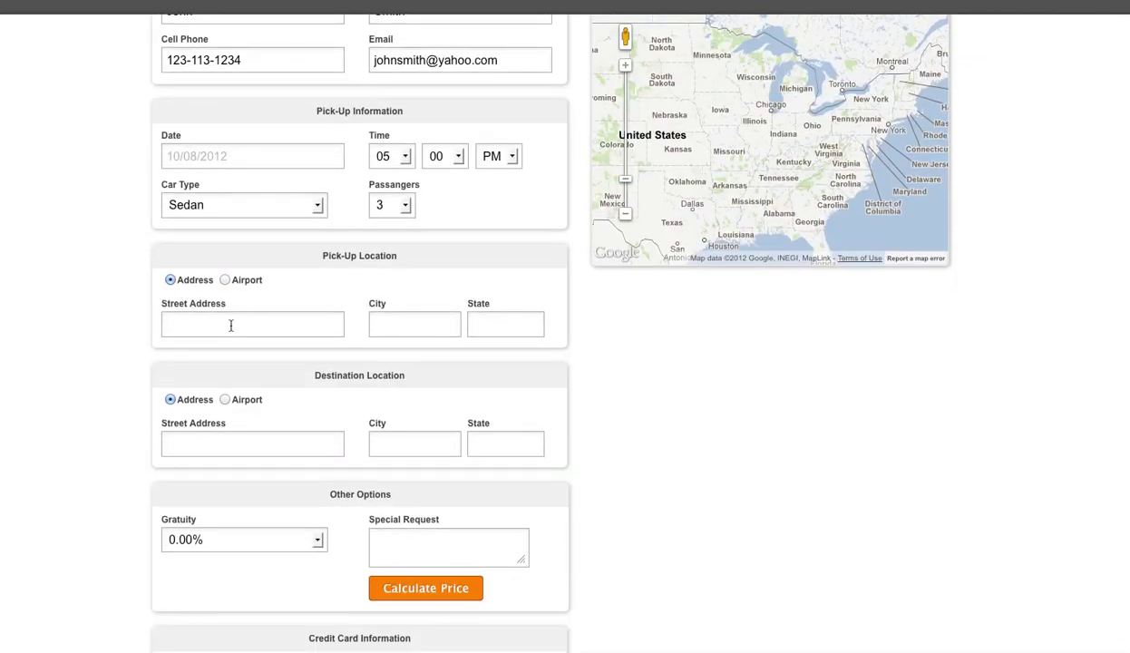
click(174, 323)
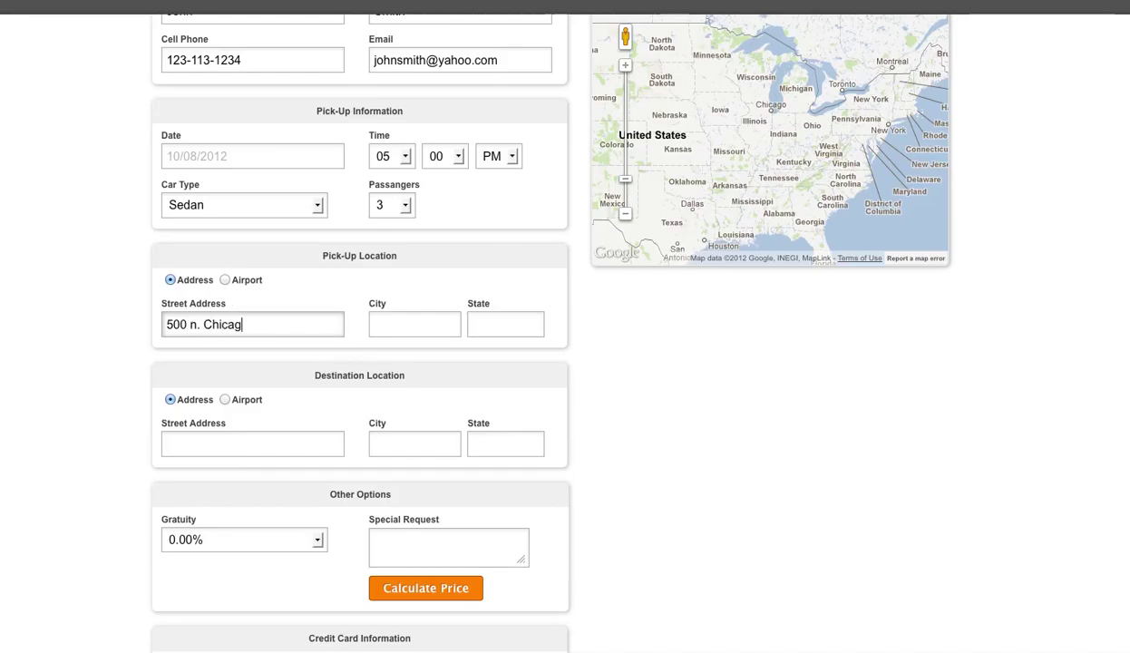
key(BackSpace)
key(BackSpace)
key(BackSpace)
key(BackSpace)
key(BackSpace)
key(BackSpace)
key(BackSpace)
key(BackSpace)
key(BackSpace)
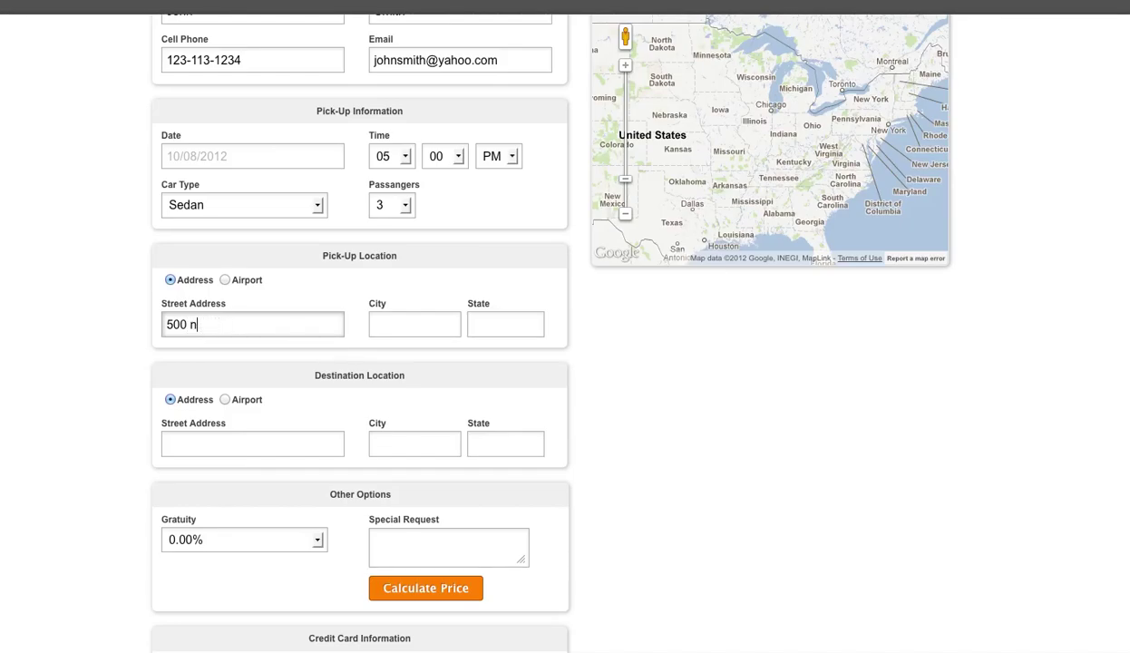
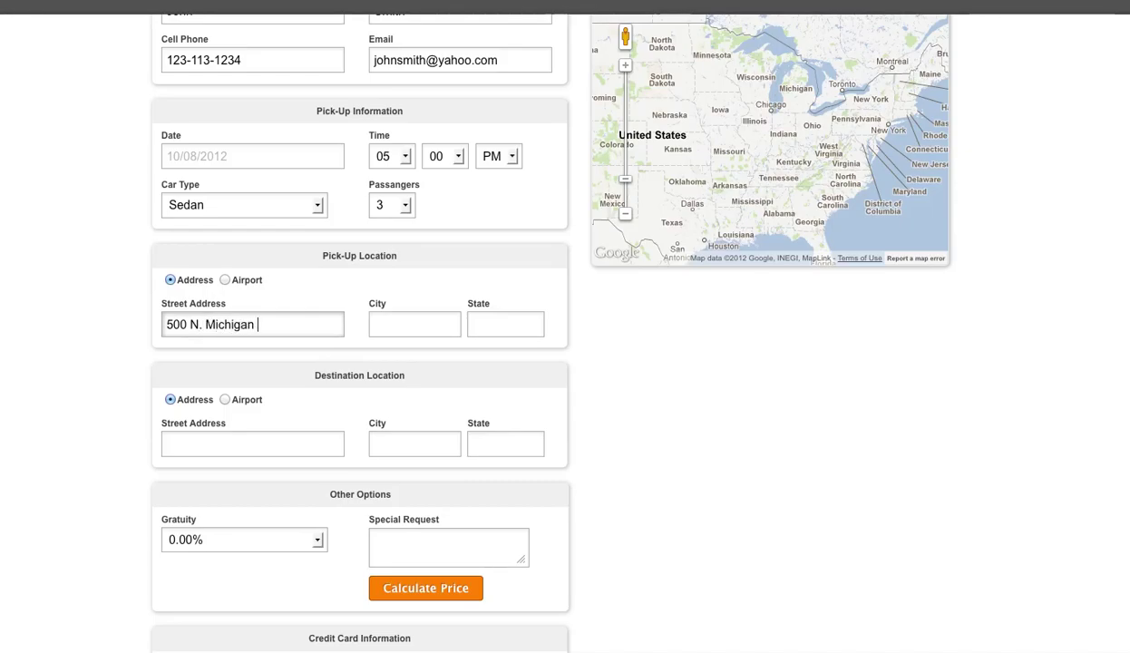
click(414, 324)
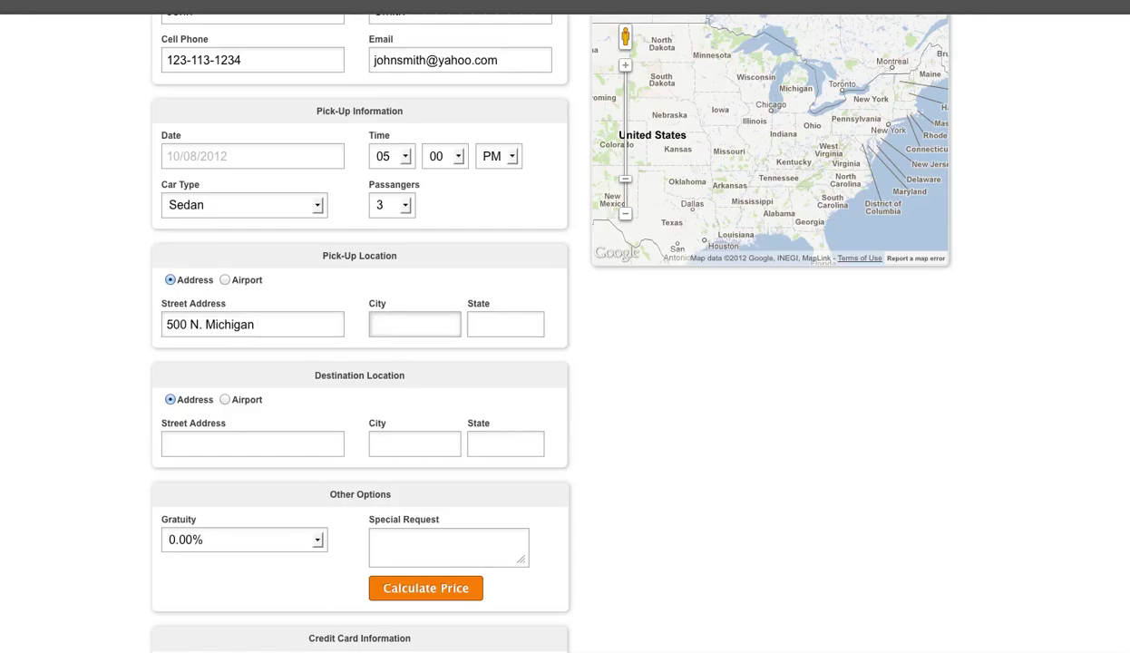
text(C)
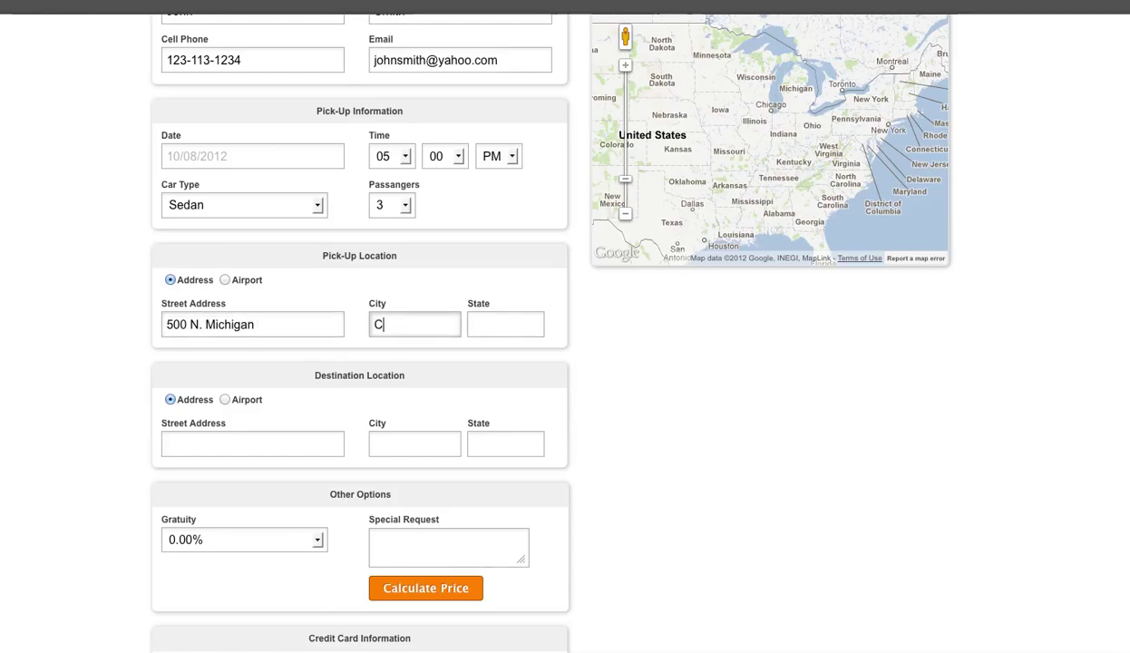
text(hicago)
key(Tab)
text(IL)
key(Tab)
Make the destination ORD airport on airline UA, flight 123
click(225, 399)
click(212, 436)
text(ORD)
click(414, 443)
text(UA)
key(Tab)
text(123)
Choose a 20.00% gratuity for the reservation
scroll(226, 491, down, 1)
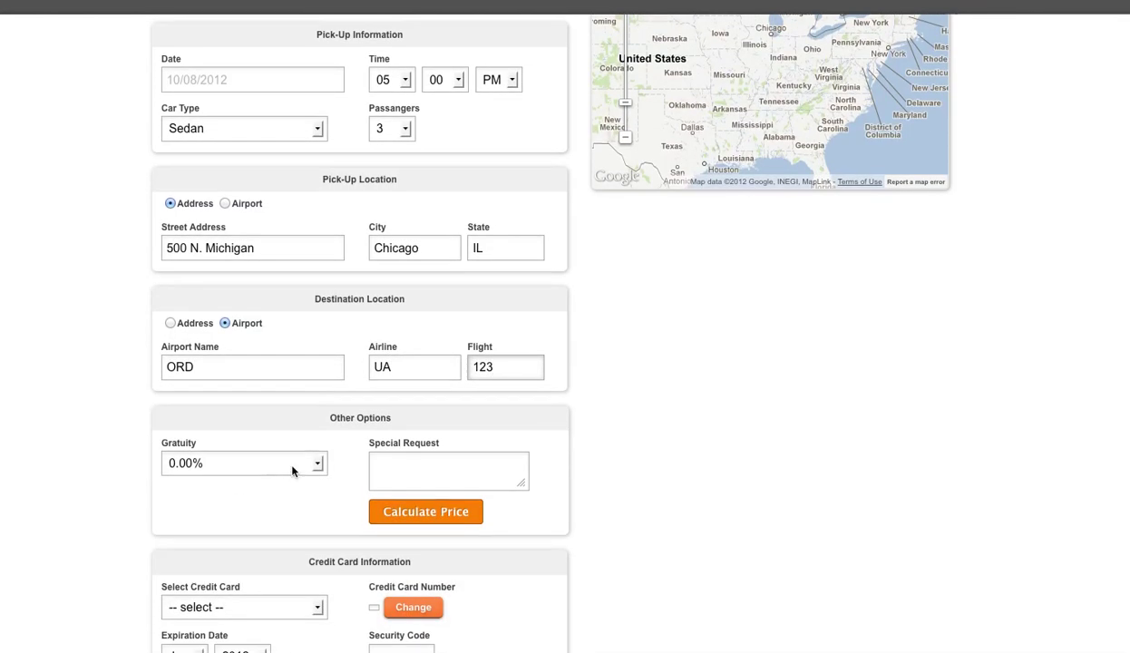
scroll(302, 476, down, 2)
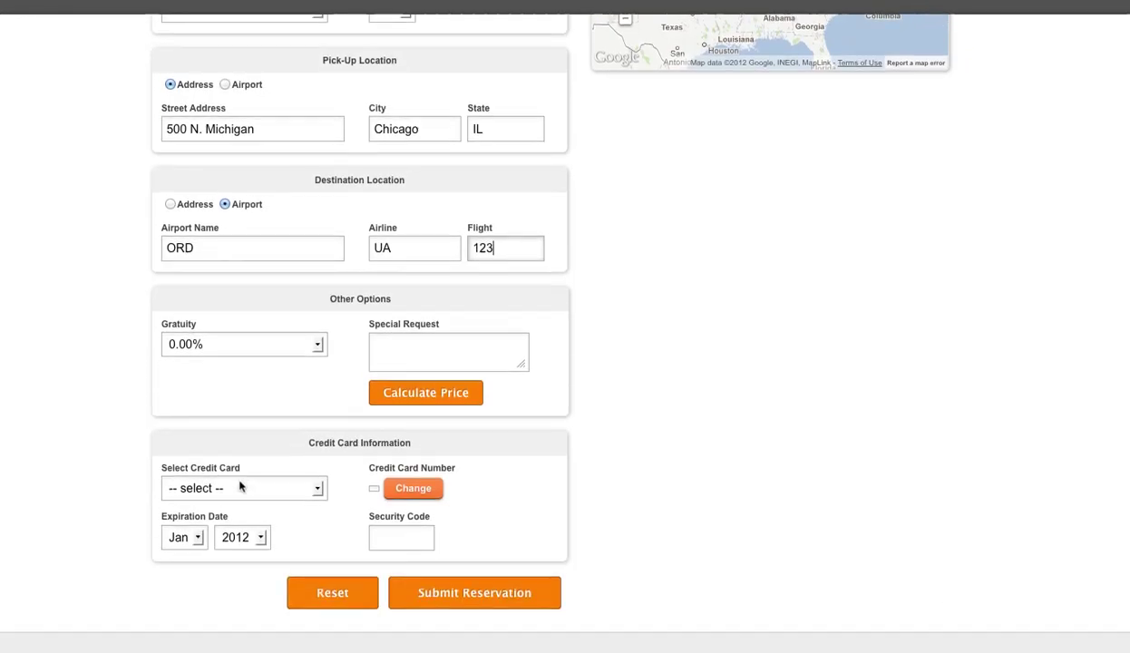
click(310, 346)
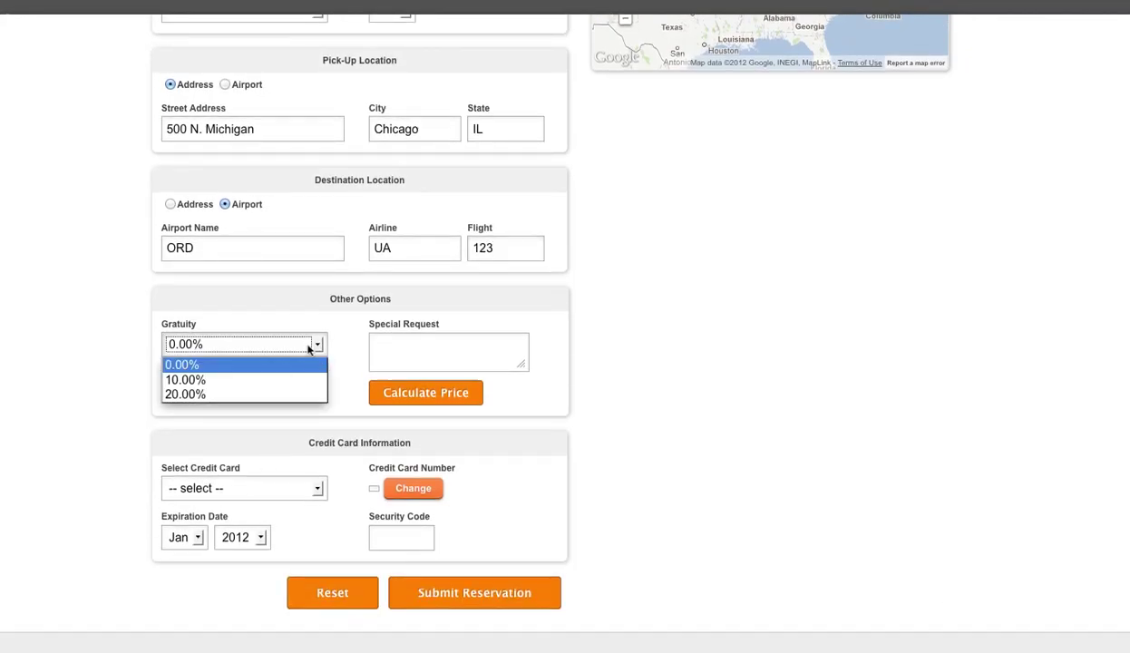
click(191, 399)
scroll(61, 419, up, 2)
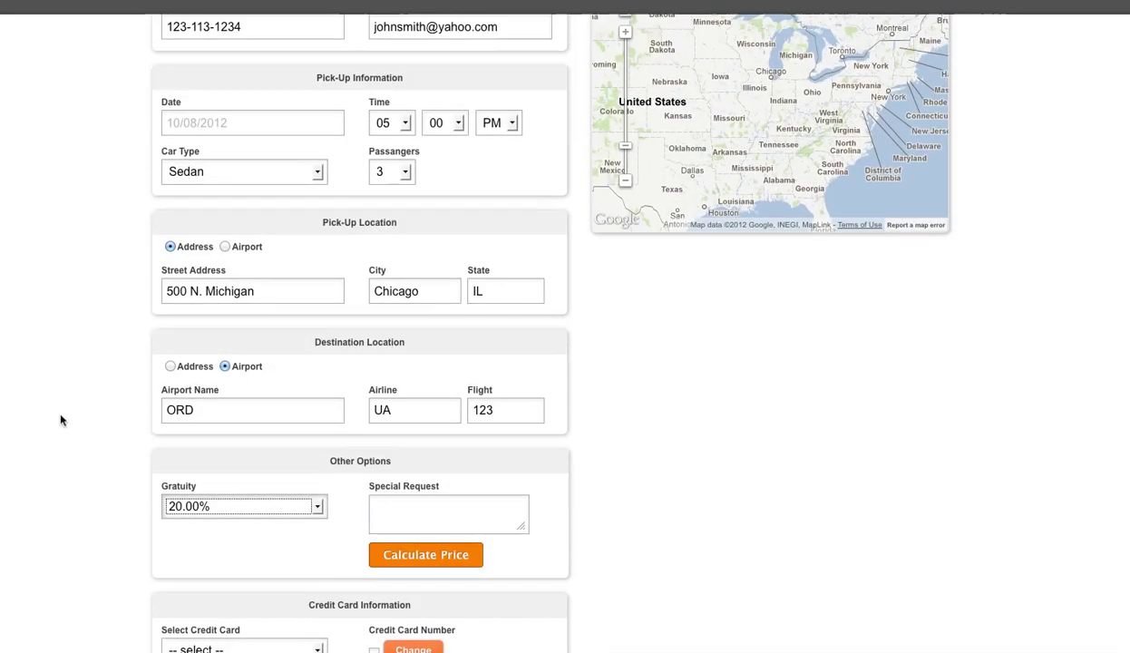
scroll(61, 419, down, 1)
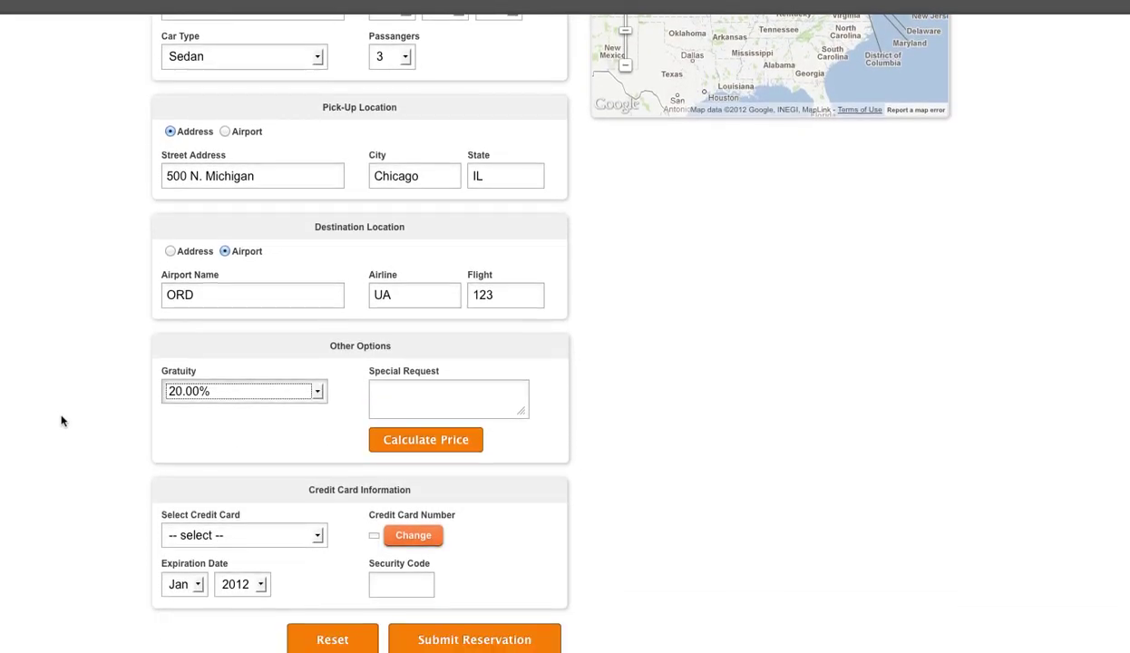
Calculate the price and review the $64.00 total for the 18.66-mile Sedan trip
click(424, 442)
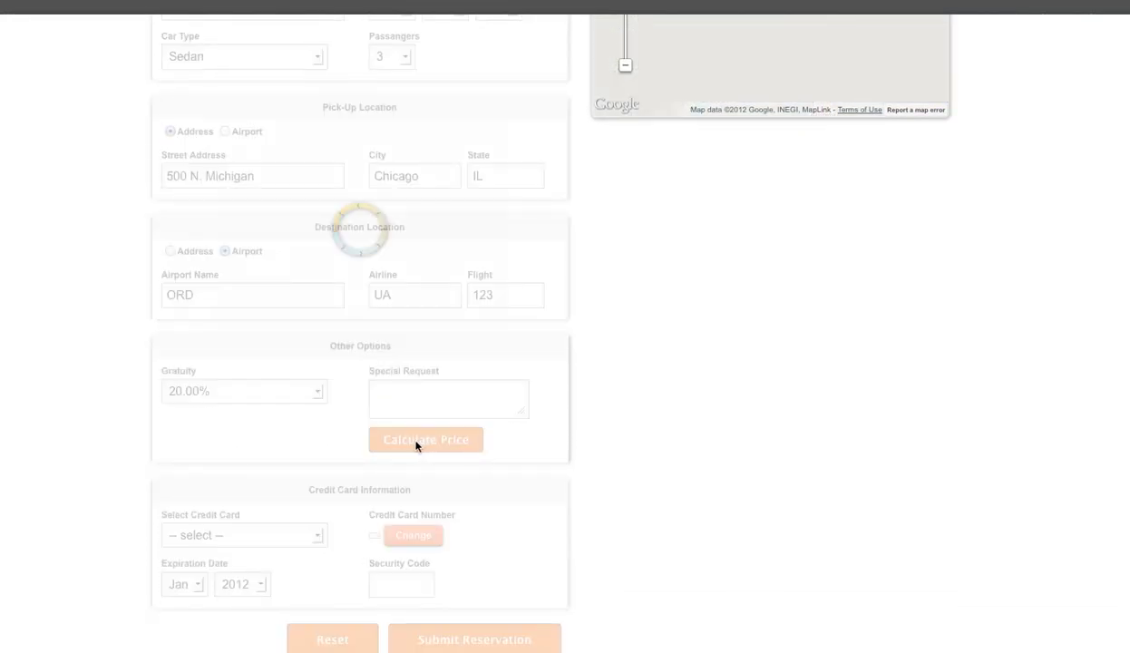
scroll(979, 336, up, 3)
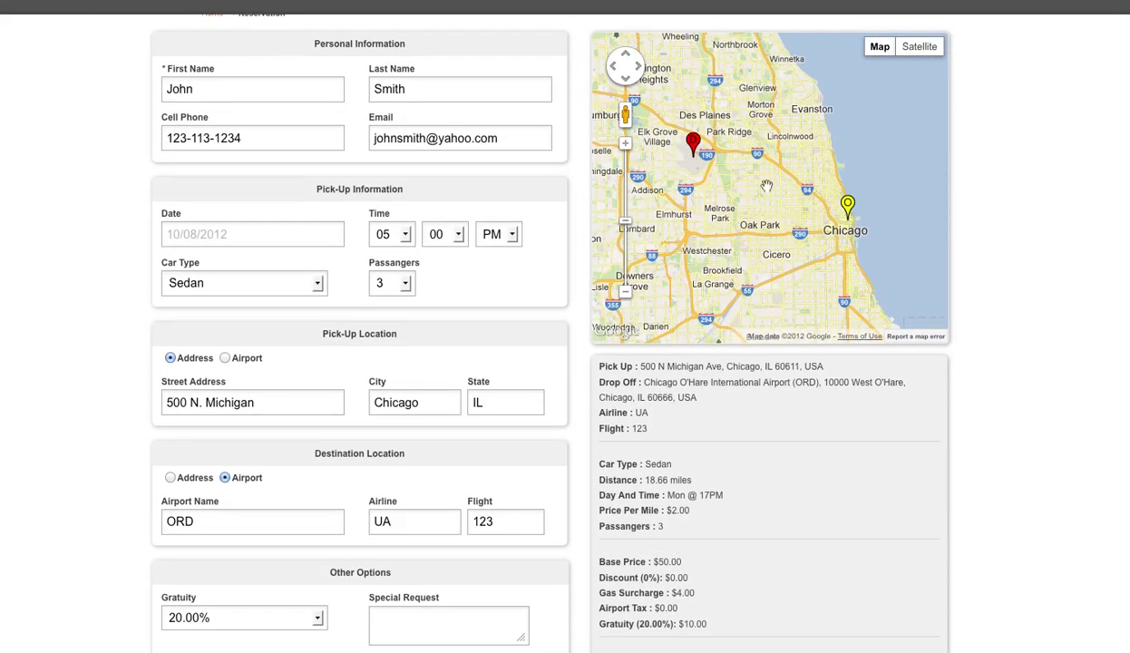
scroll(1027, 352, down, 3)
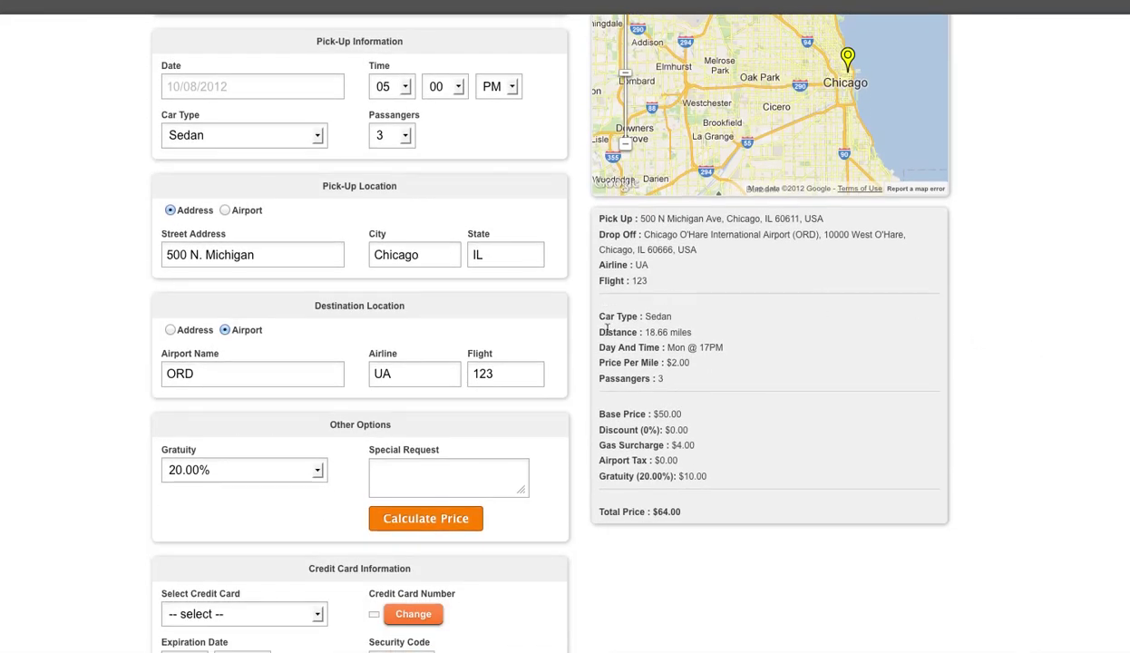
scroll(660, 334, down, 1)
scroll(706, 359, down, 1)
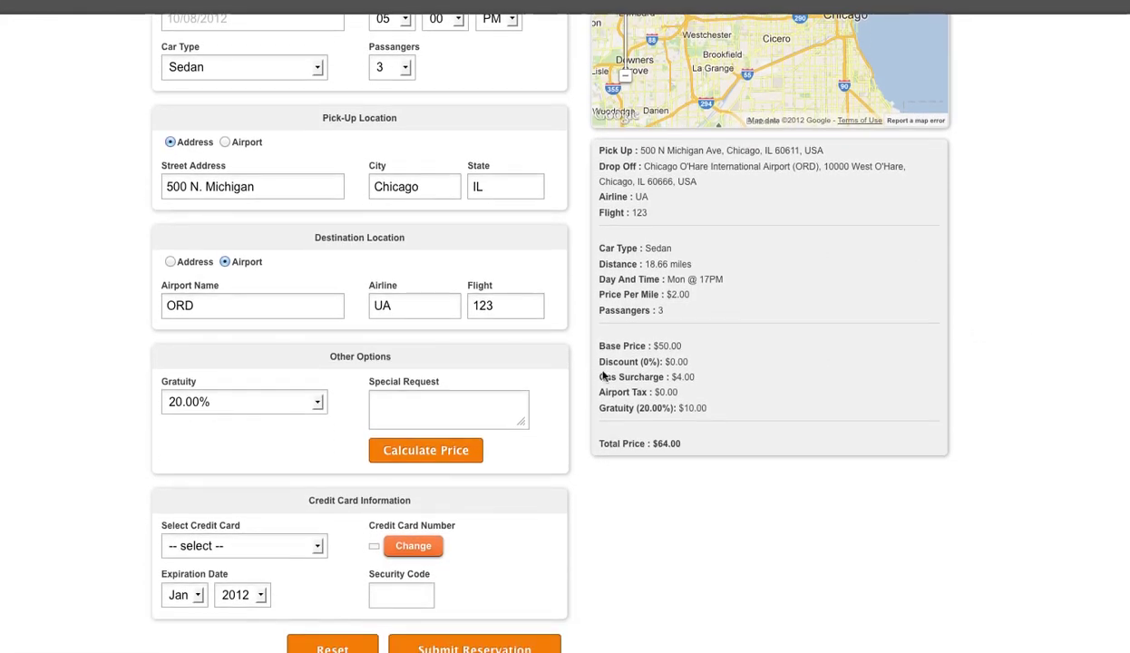
drag(659, 345, 682, 345)
scroll(806, 295, up, 4)
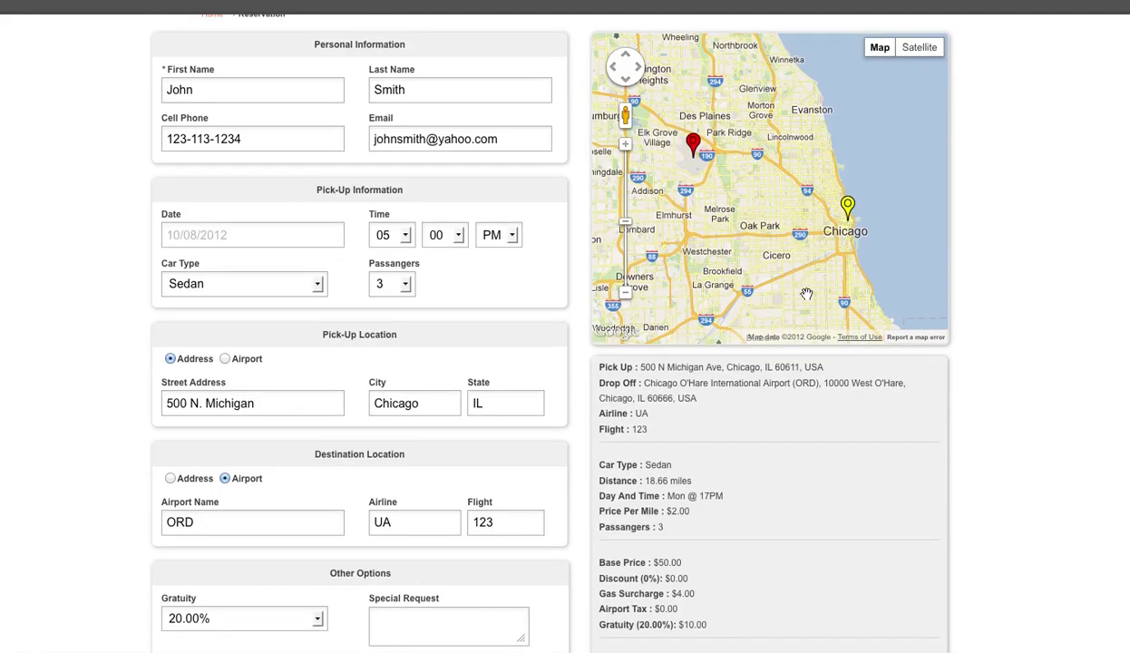
scroll(807, 294, down, 2)
scroll(772, 453, down, 4)
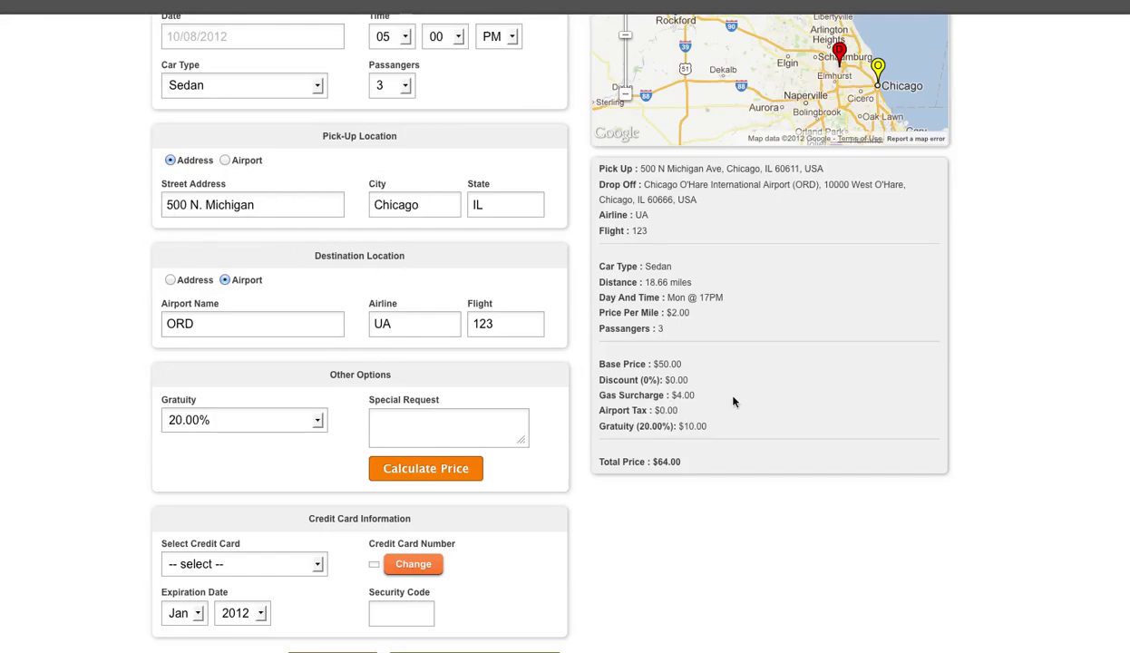
scroll(760, 415, down, 1)
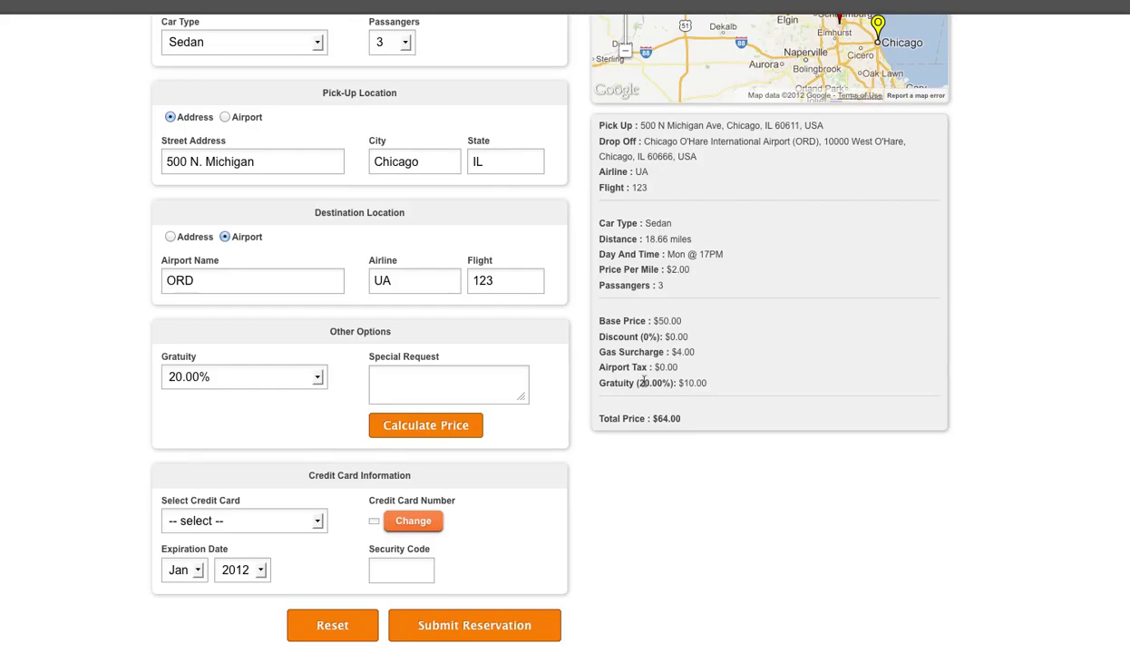
scroll(739, 424, down, 1)
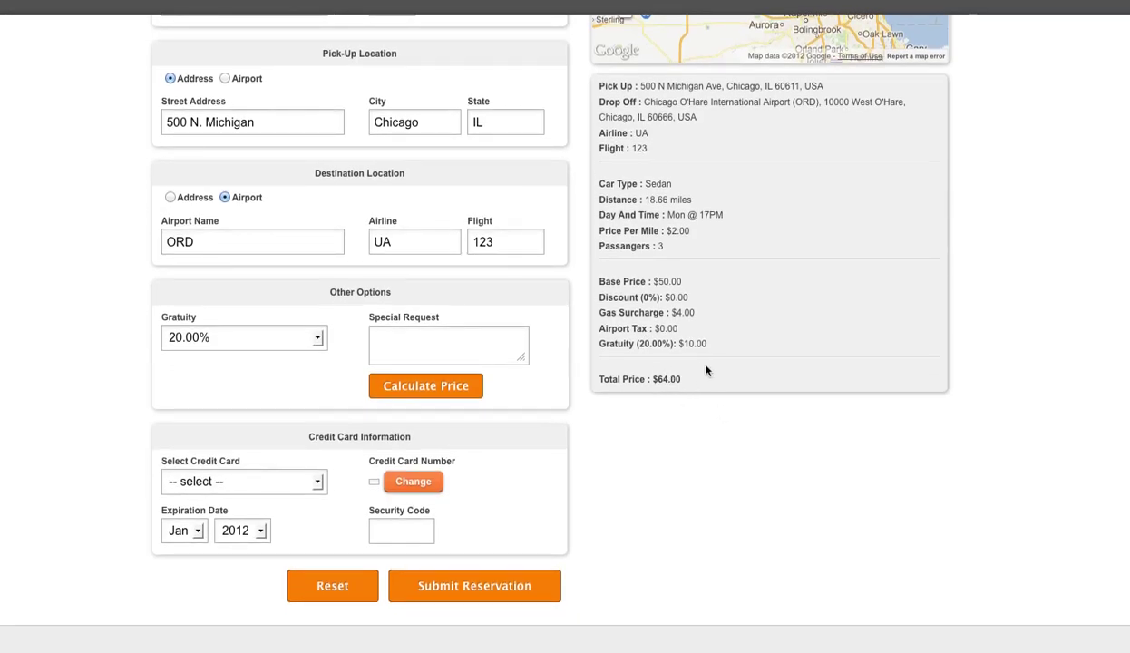
Check the credit card types without choosing one, then close the form to return to Links
click(293, 484)
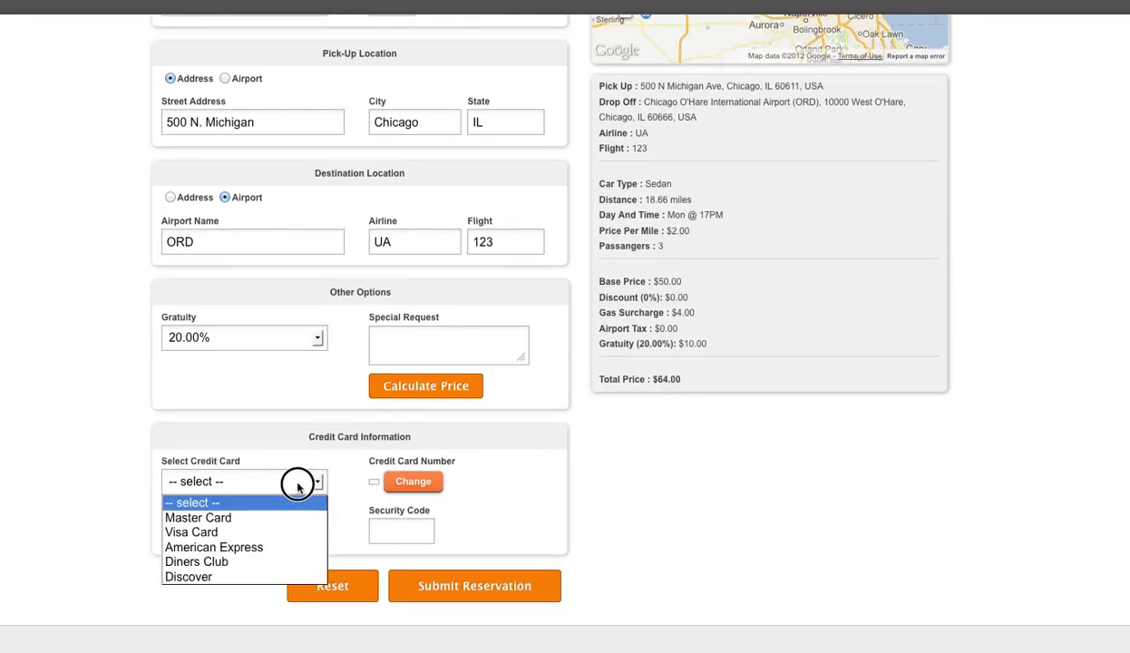
click(272, 423)
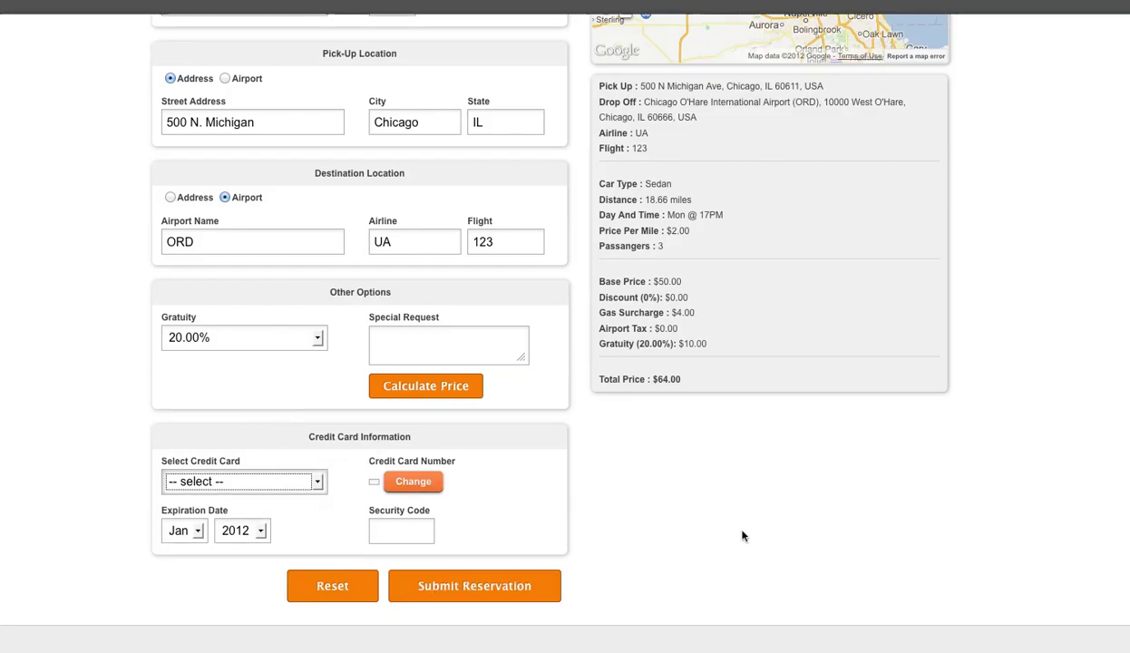
scroll(909, 524, up, 2)
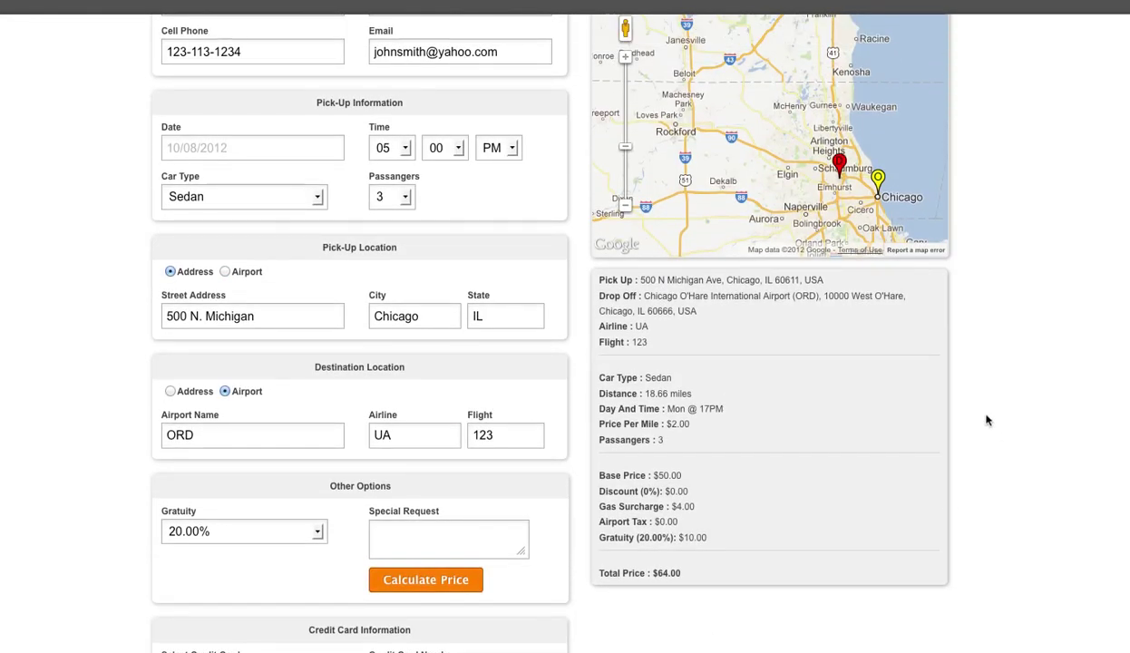
scroll(989, 424, up, 2)
scroll(989, 435, down, 4)
scroll(990, 435, up, 4)
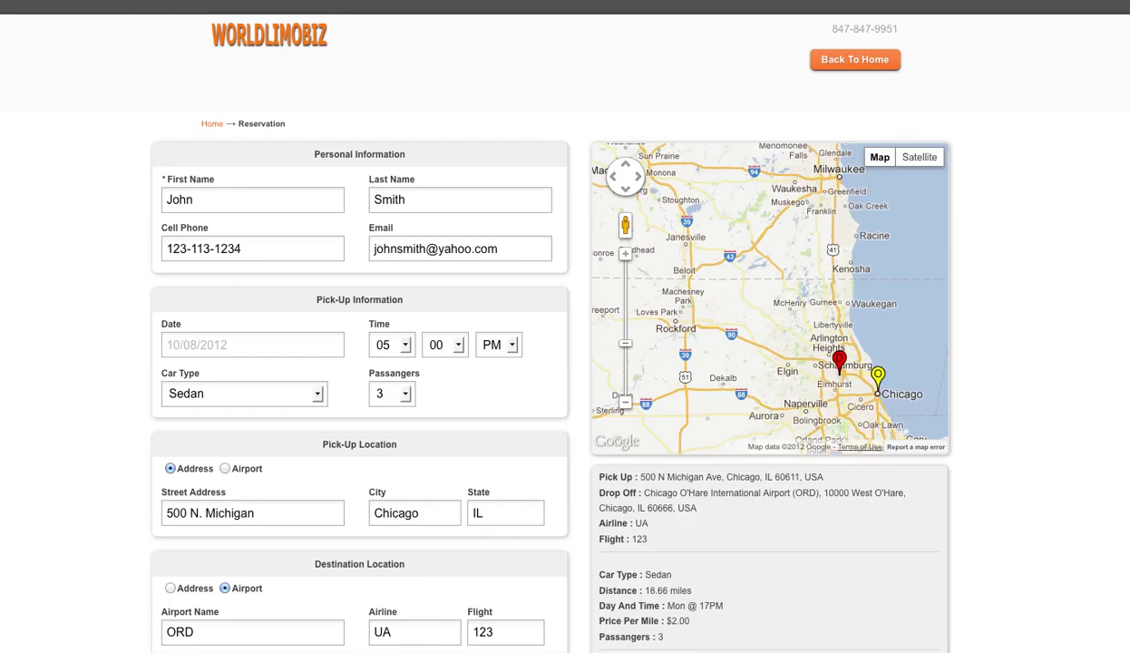
key(ctrl+w)
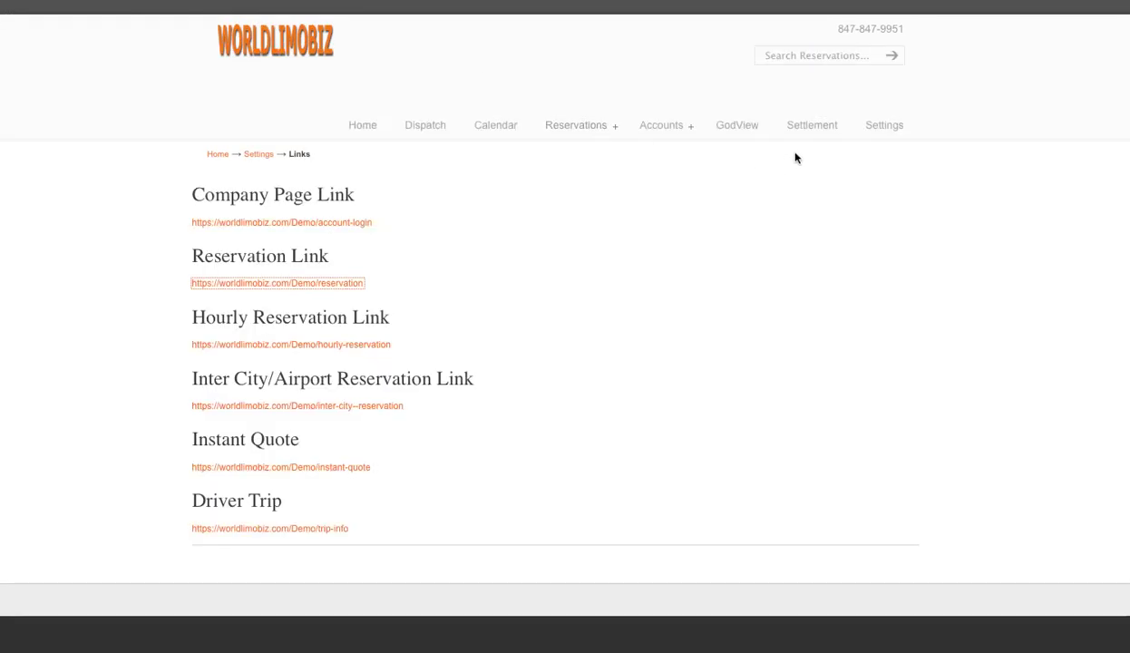
Return to the Settings overview listing Cars, Drivers, Gratuity, Airport Tax and Links
click(888, 126)
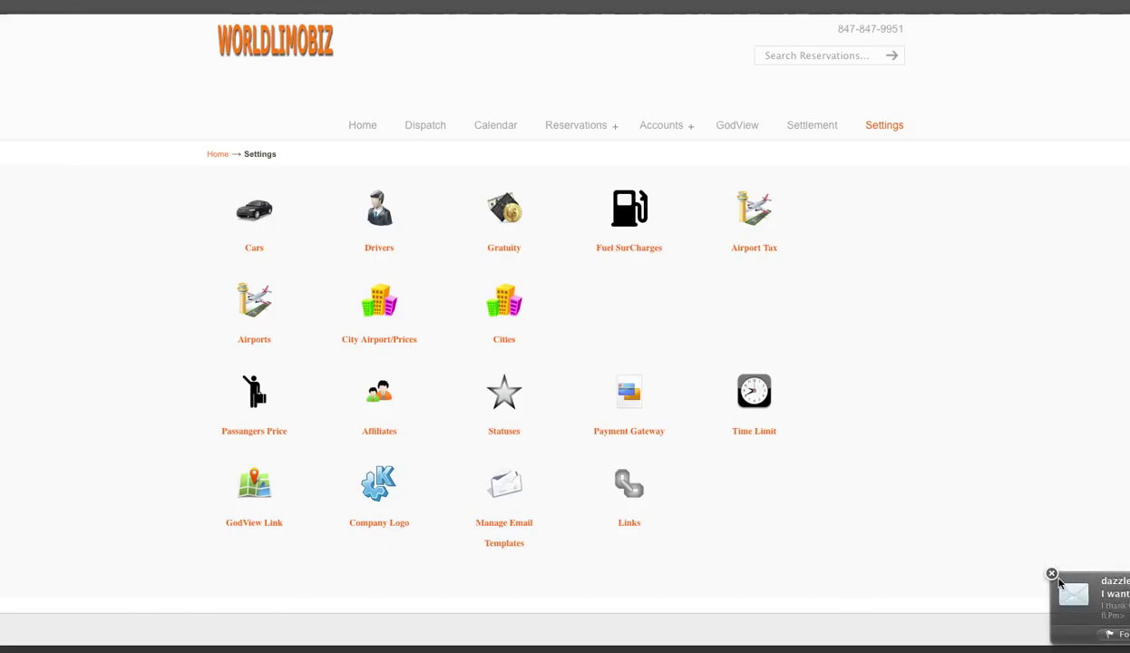
click(1052, 574)
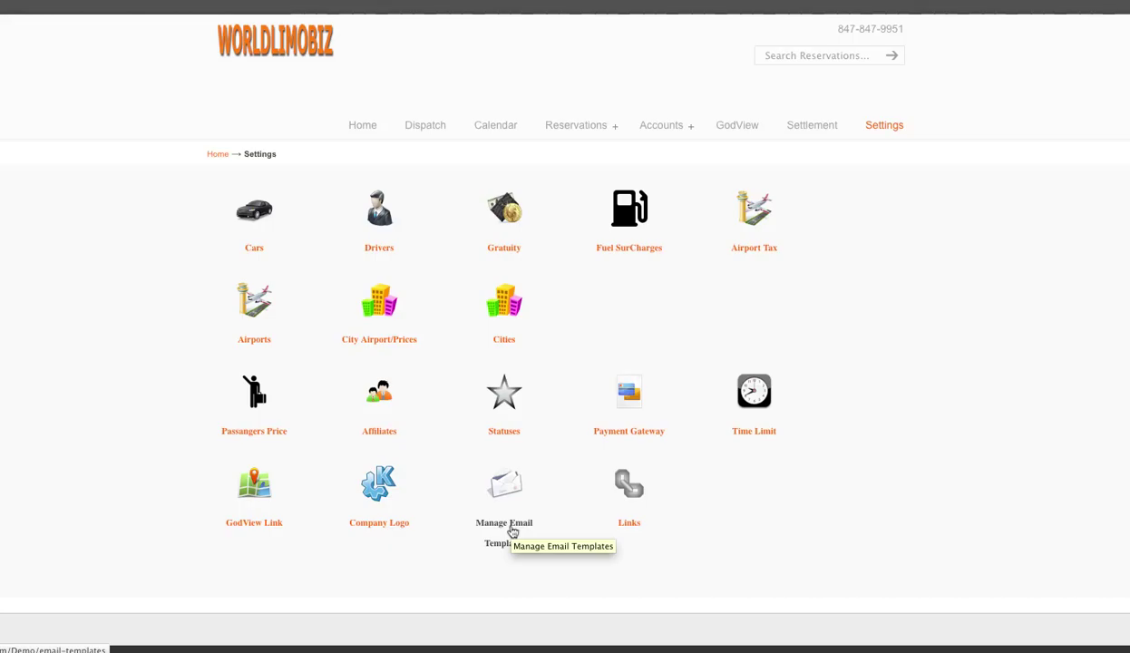
click(625, 526)
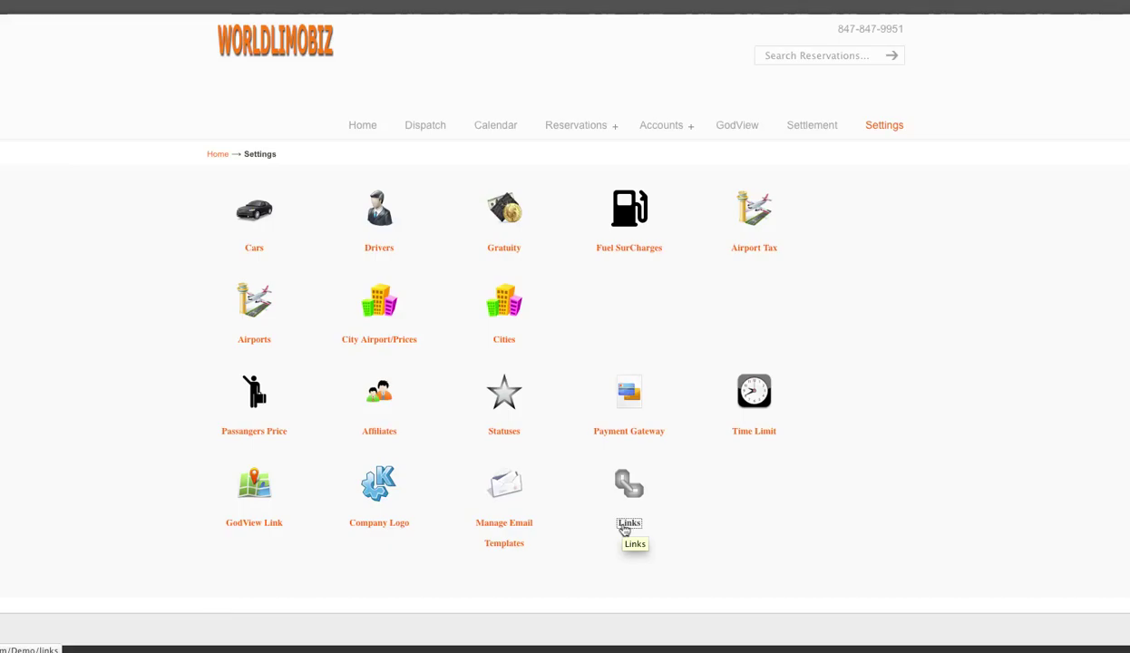